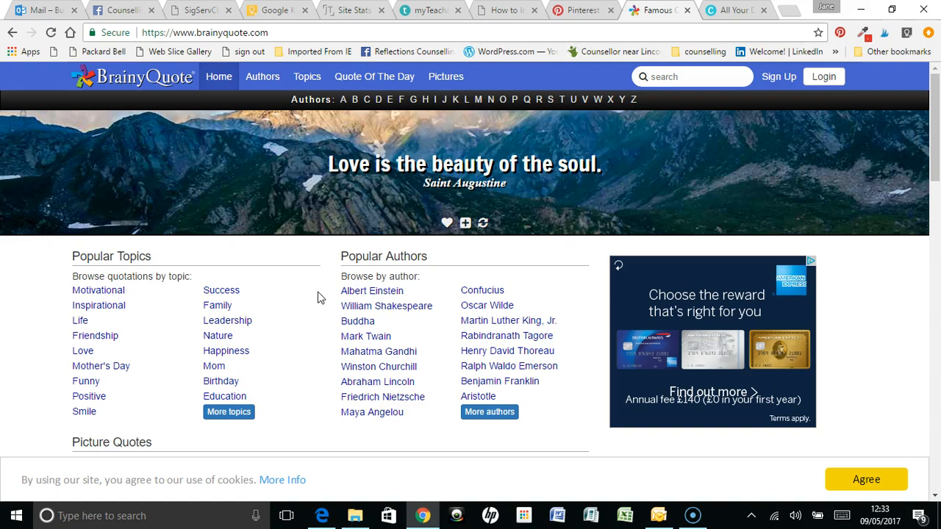
Search BrainyQuote for "carl rogers" and look through the resulting quotes
{"action": "left_click", "coordinate": [669, 78]}
{"action": "type", "text": "carl rogers"}
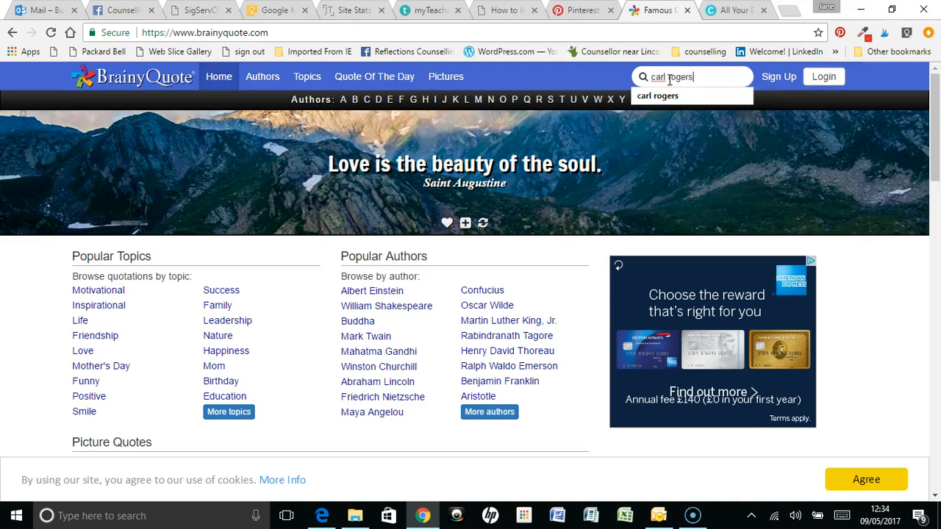
{"action": "key", "text": "Return"}
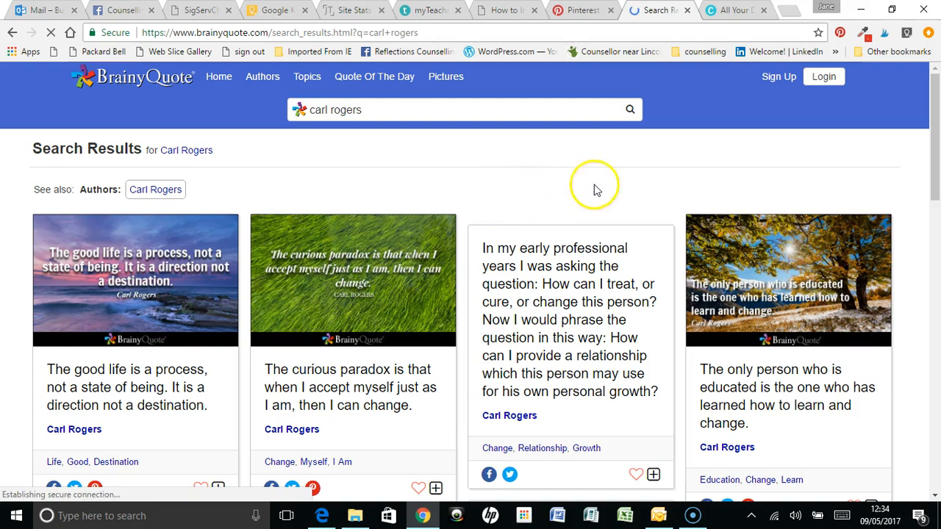
{"action": "scroll", "coordinate": [908, 203], "scroll_direction": "down", "scroll_amount": 1}
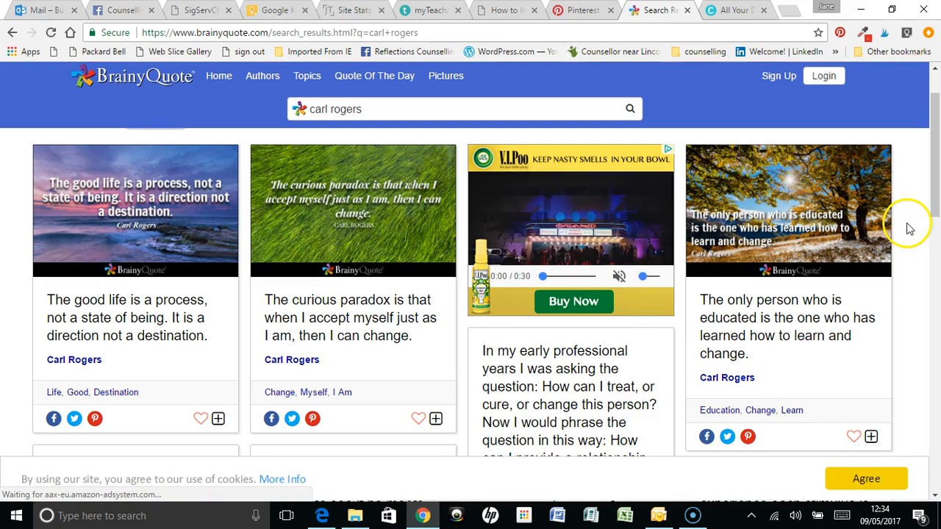
{"action": "scroll", "coordinate": [910, 232], "scroll_direction": "down", "scroll_amount": 1}
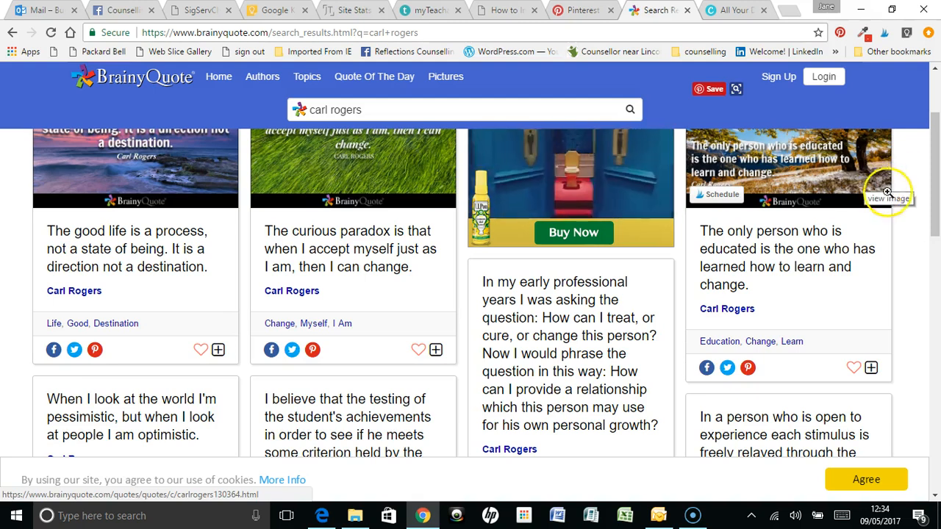
Switch to Canva, browse the full range of design types and create a new Twitter Post design
{"action": "left_click", "coordinate": [737, 12]}
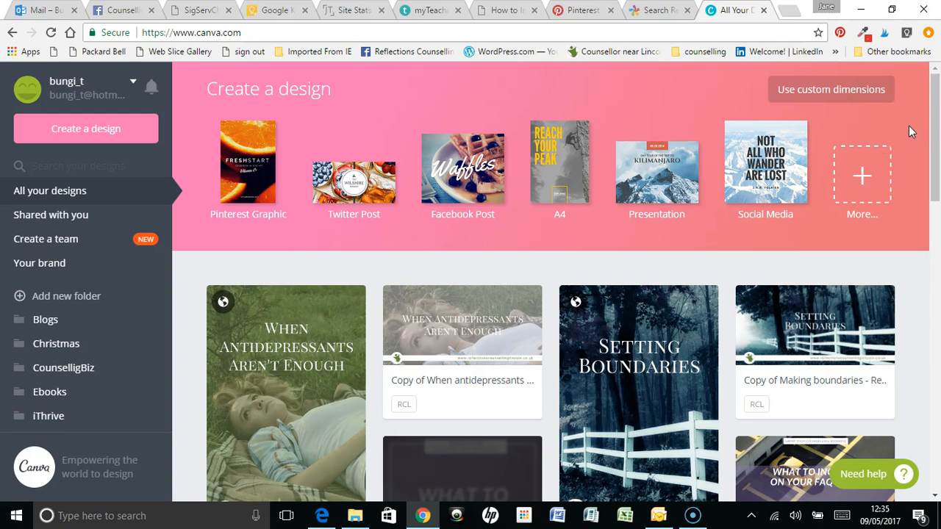
{"action": "left_click", "coordinate": [853, 181]}
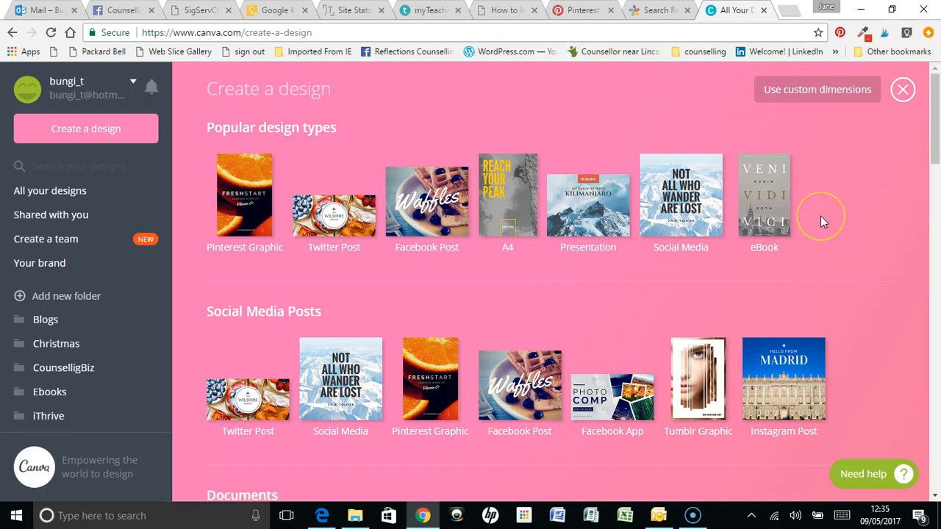
{"action": "scroll", "coordinate": [820, 215], "scroll_direction": "down", "scroll_amount": 2}
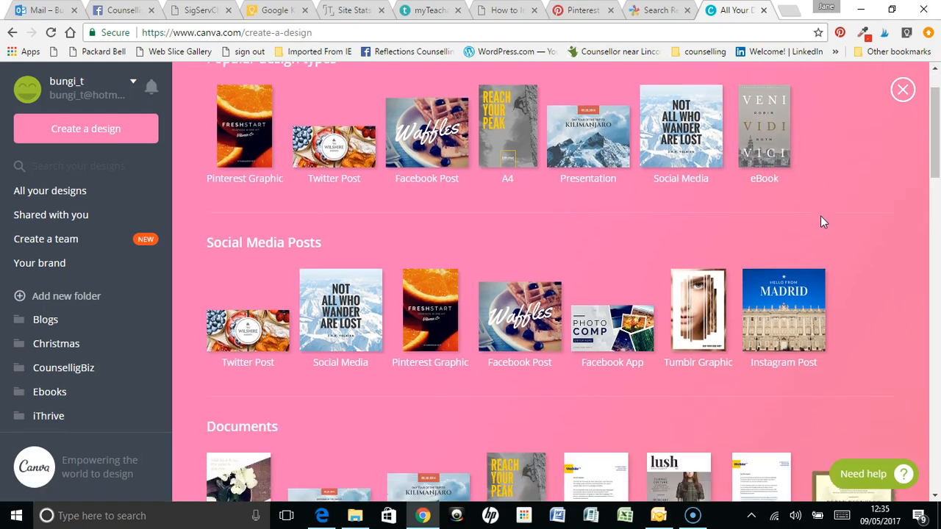
{"action": "scroll", "coordinate": [849, 228], "scroll_direction": "down", "scroll_amount": 1}
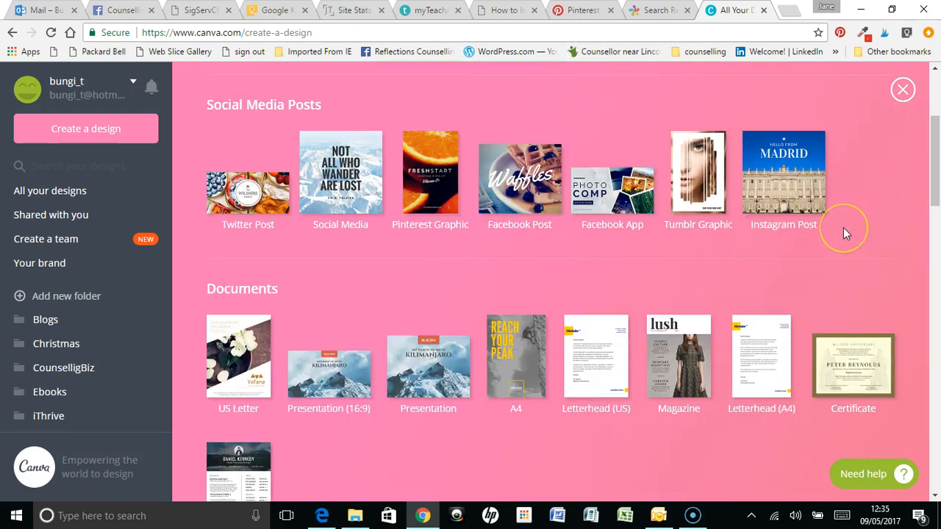
{"action": "scroll", "coordinate": [843, 233], "scroll_direction": "down", "scroll_amount": 1}
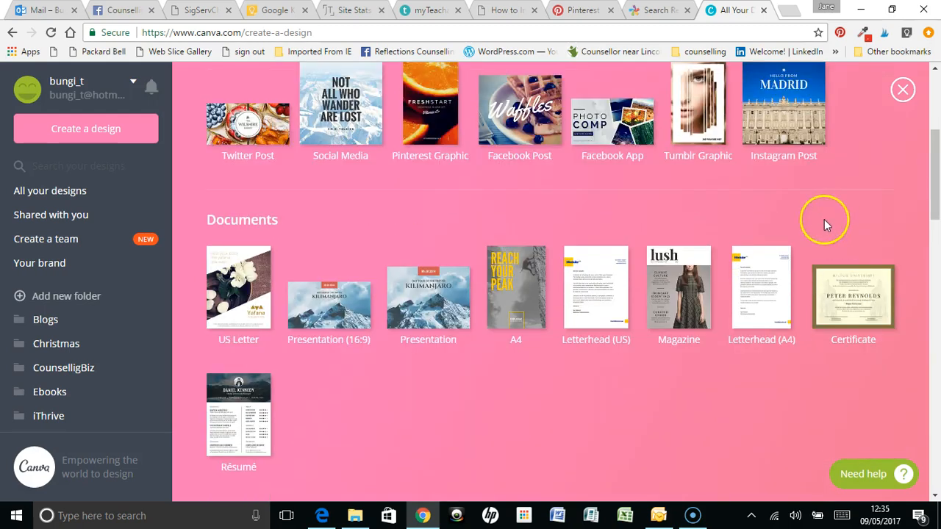
{"action": "scroll", "coordinate": [824, 221], "scroll_direction": "down", "scroll_amount": 1}
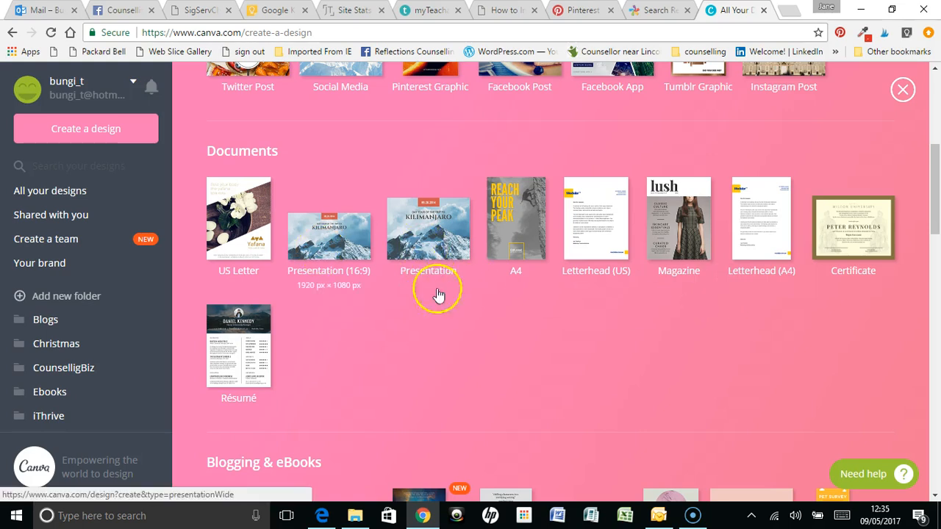
{"action": "scroll", "coordinate": [828, 326], "scroll_direction": "down", "scroll_amount": 1}
{"action": "scroll", "coordinate": [834, 320], "scroll_direction": "down", "scroll_amount": 1}
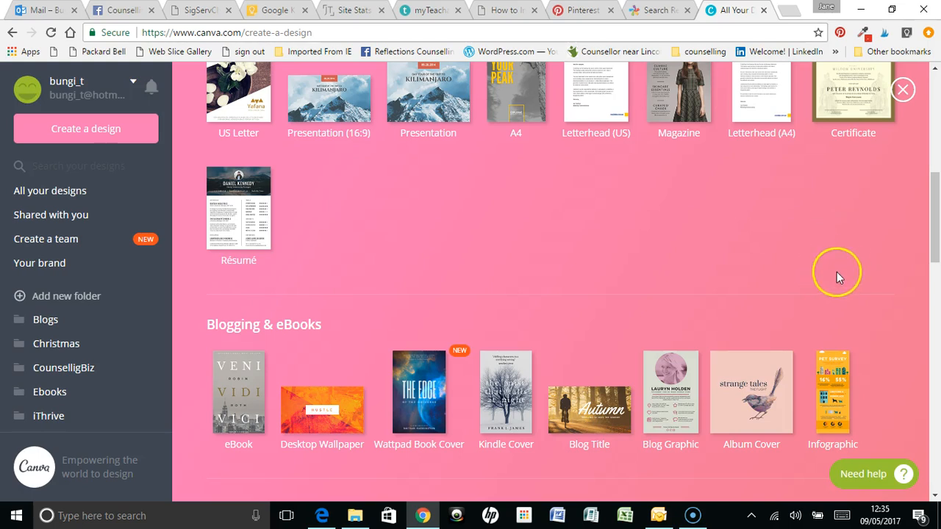
{"action": "scroll", "coordinate": [867, 247], "scroll_direction": "down", "scroll_amount": 5}
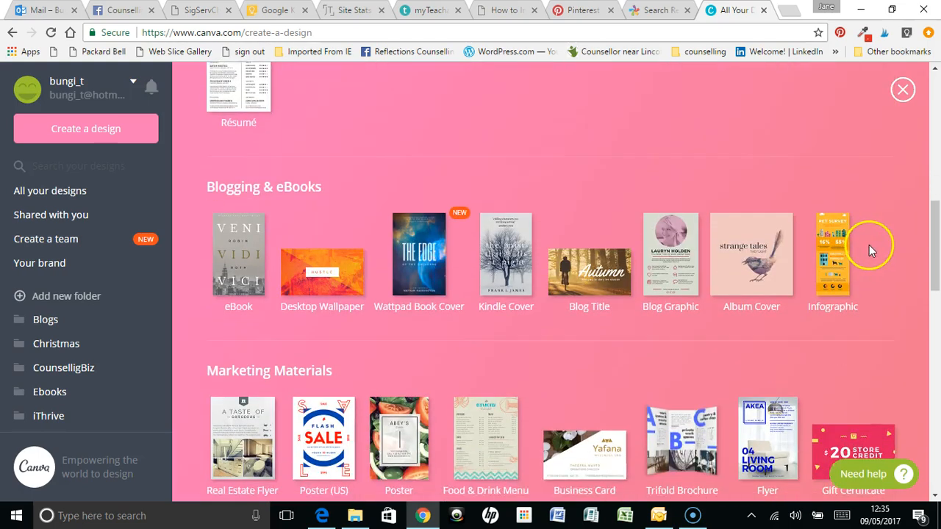
{"action": "scroll", "coordinate": [853, 261], "scroll_direction": "down", "scroll_amount": 5}
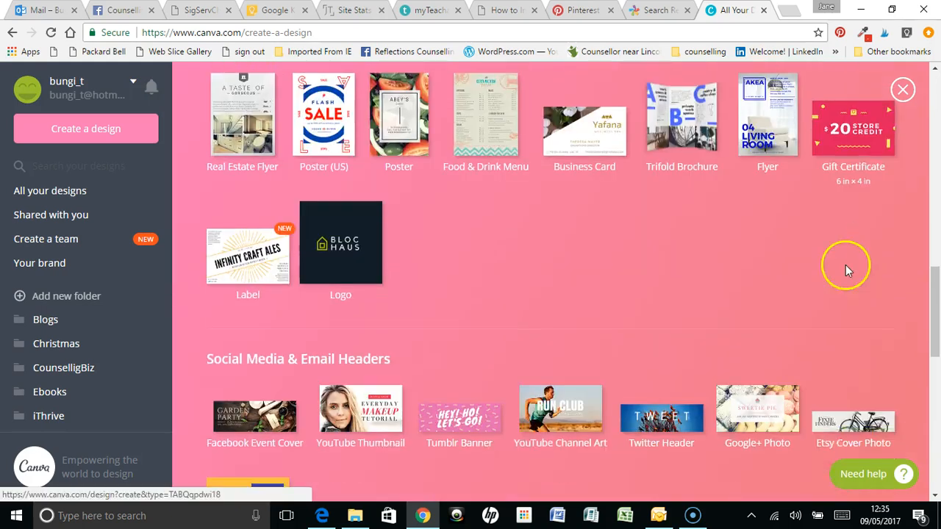
{"action": "scroll", "coordinate": [842, 274], "scroll_direction": "down", "scroll_amount": 5}
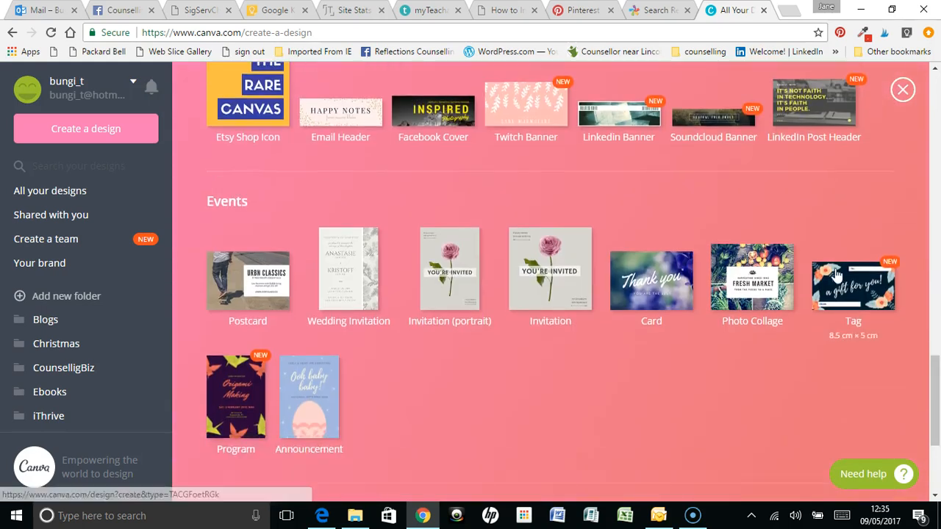
{"action": "scroll", "coordinate": [835, 269], "scroll_direction": "up", "scroll_amount": 15}
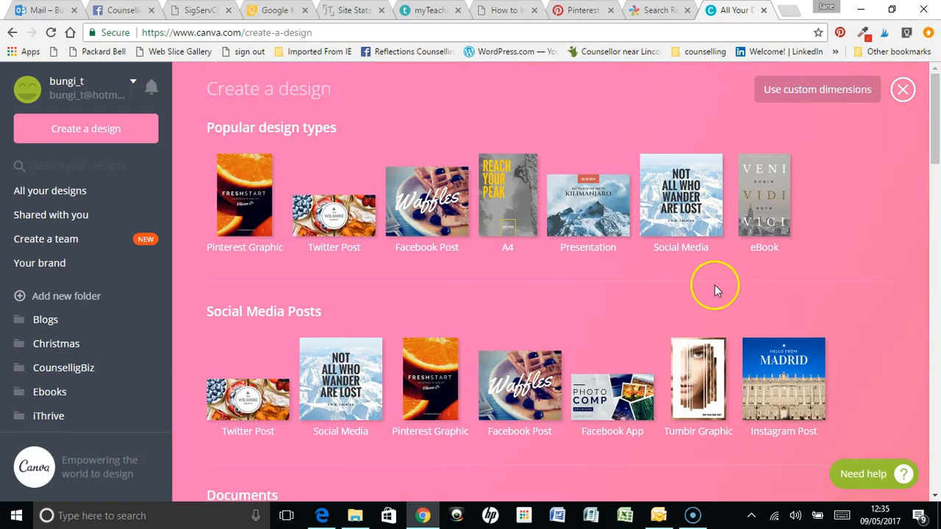
{"action": "left_click", "coordinate": [333, 215]}
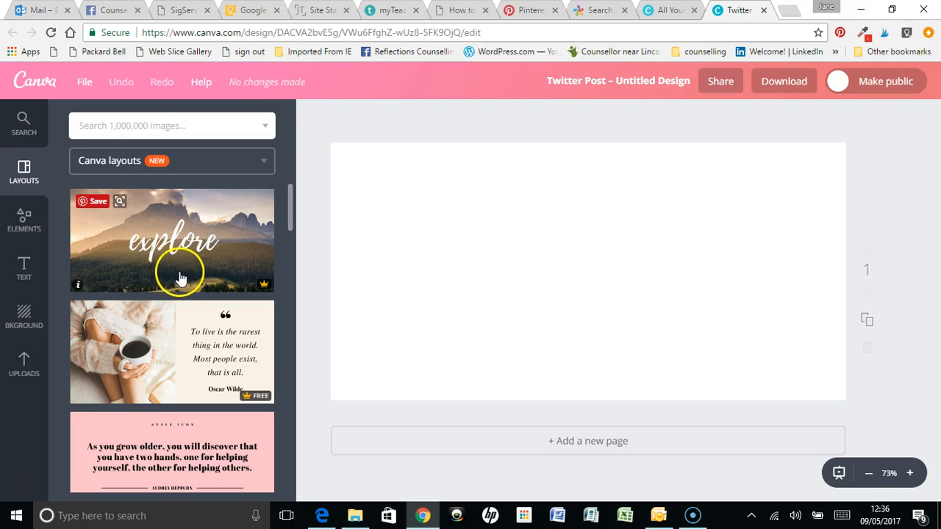
Apply the "Keep your focus on the summit" mountain layout to the blank Twitter post
{"action": "scroll", "coordinate": [176, 280], "scroll_direction": "down", "scroll_amount": 1}
{"action": "scroll", "coordinate": [183, 285], "scroll_direction": "down", "scroll_amount": 2}
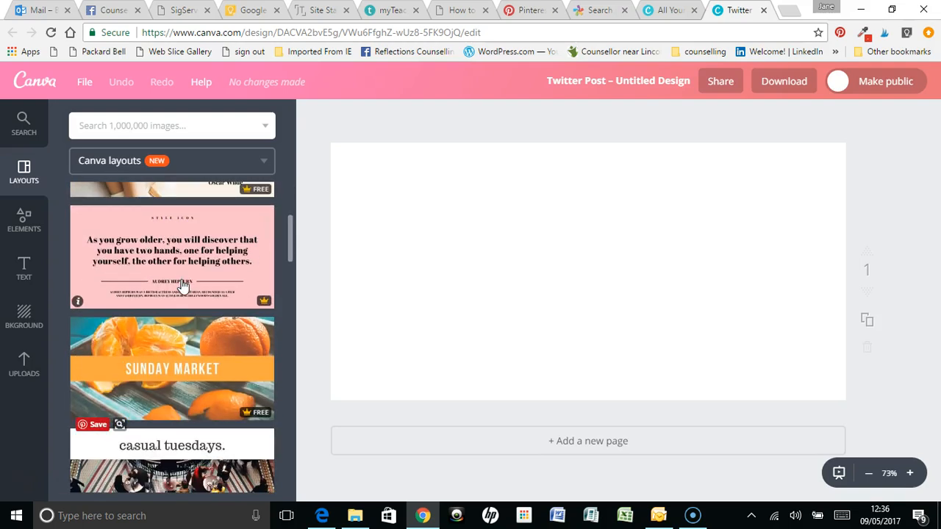
{"action": "scroll", "coordinate": [183, 284], "scroll_direction": "down", "scroll_amount": 4}
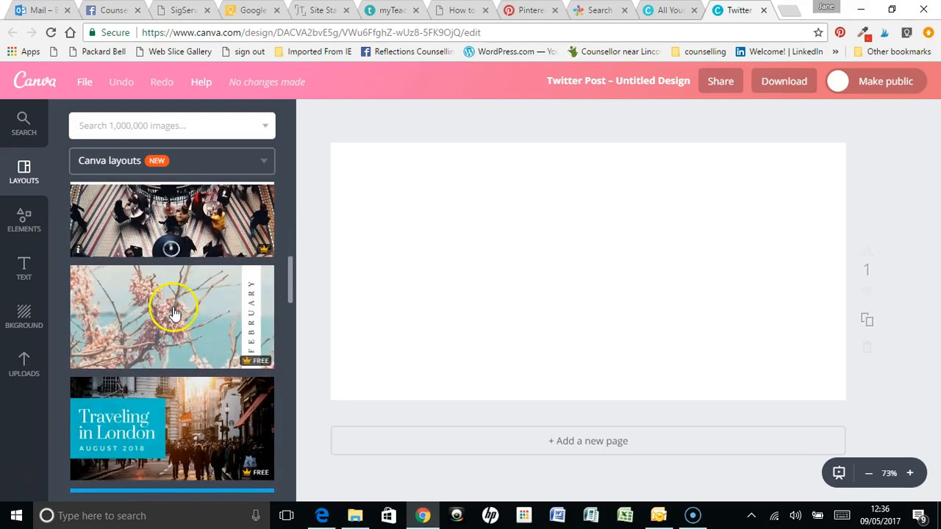
{"action": "scroll", "coordinate": [169, 321], "scroll_direction": "down", "scroll_amount": 4}
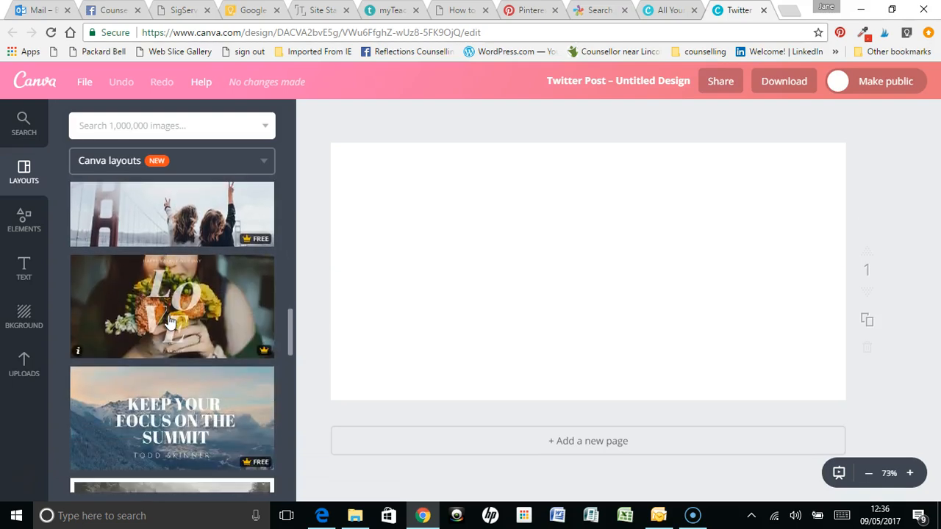
{"action": "scroll", "coordinate": [169, 322], "scroll_direction": "down", "scroll_amount": 1}
{"action": "left_click", "coordinate": [173, 286]}
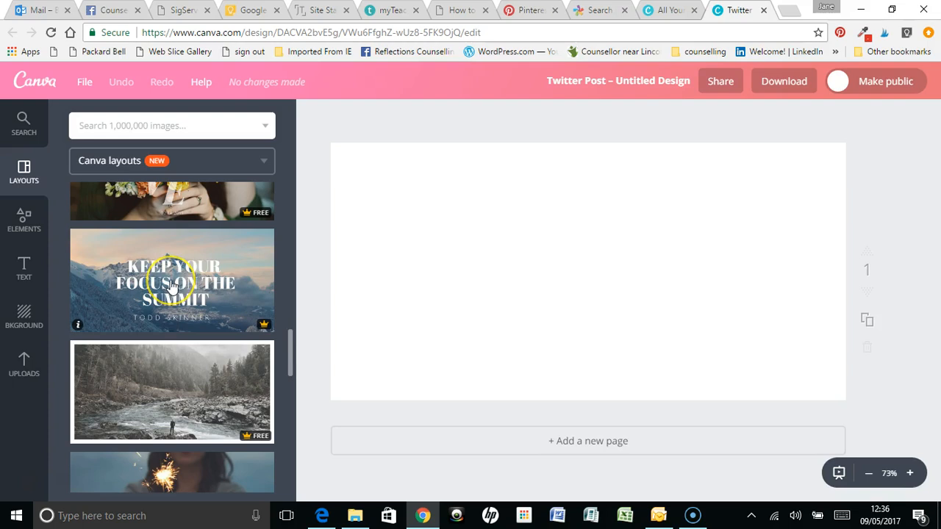
{"action": "left_click", "coordinate": [194, 245]}
{"action": "left_click", "coordinate": [222, 248]}
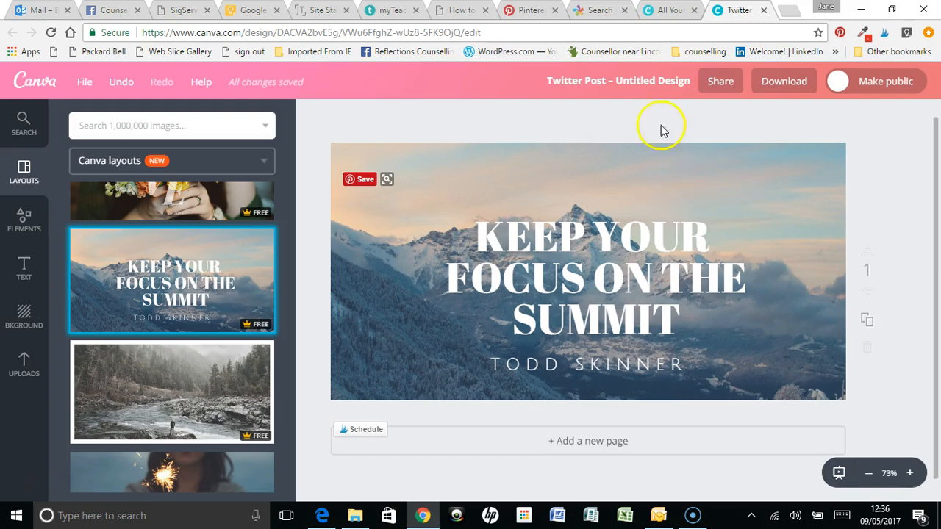
Return to the BrainyQuote results, open the Carl Rogers quote "The curious paradox is that when I accept myself" and copy its full text
{"action": "left_click", "coordinate": [599, 10]}
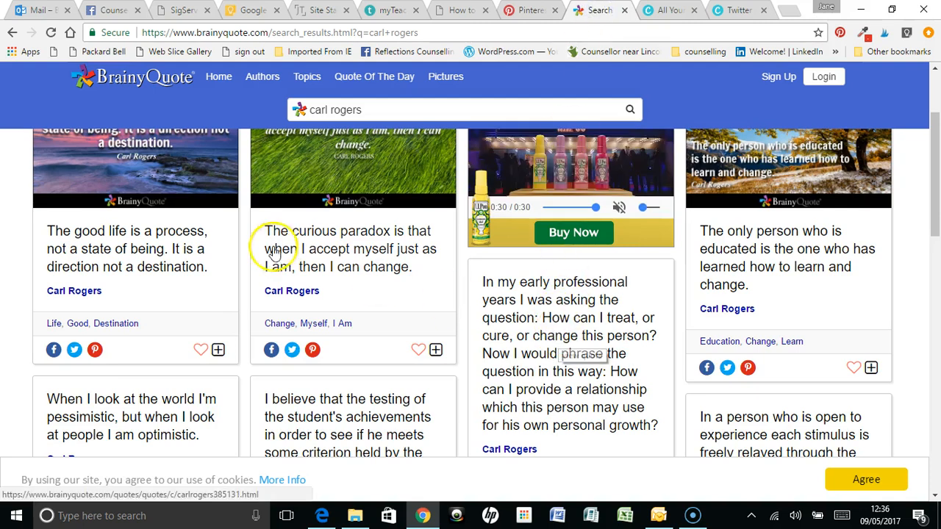
{"action": "left_click", "coordinate": [409, 269]}
{"action": "left_click_drag", "start_coordinate": [409, 268], "coordinate": [358, 280]}
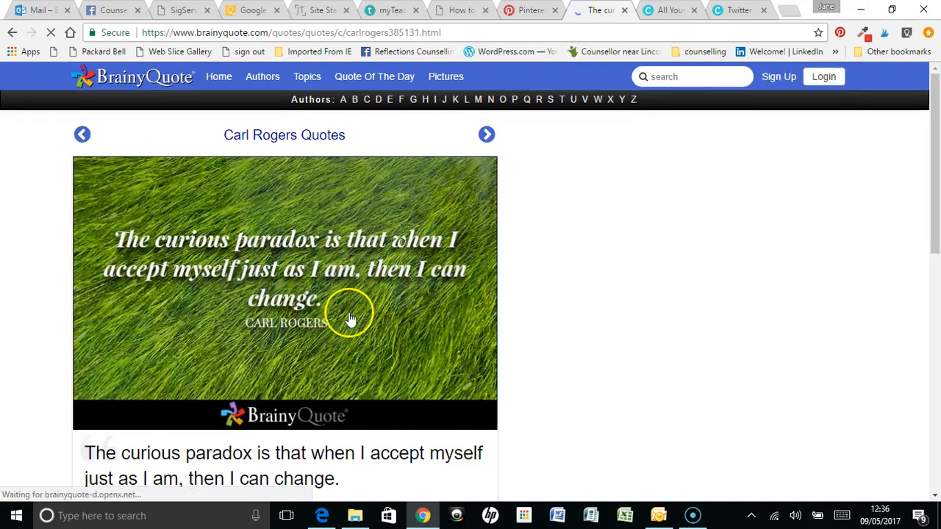
{"action": "scroll", "coordinate": [346, 320], "scroll_direction": "down", "scroll_amount": 2}
{"action": "left_click_drag", "start_coordinate": [340, 342], "coordinate": [91, 317]}
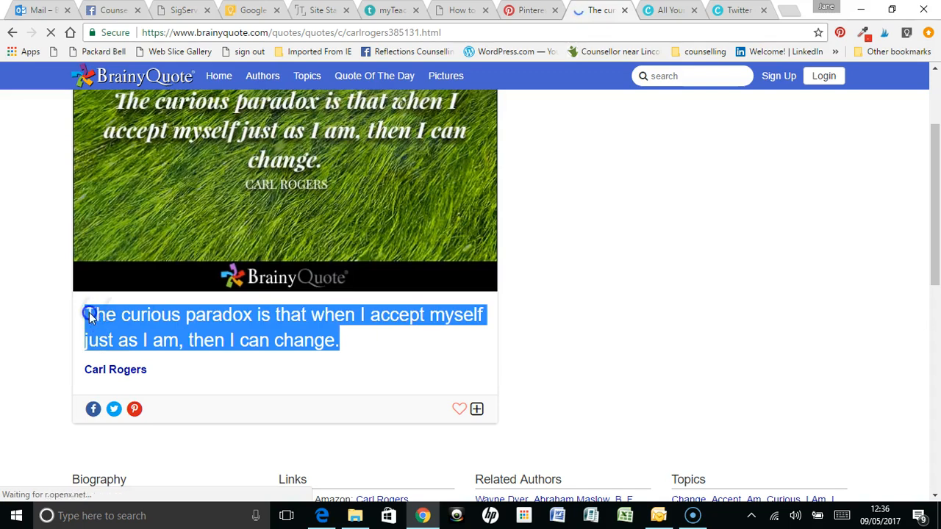
{"action": "right_click", "coordinate": [99, 314]}
{"action": "left_click", "coordinate": [136, 324]}
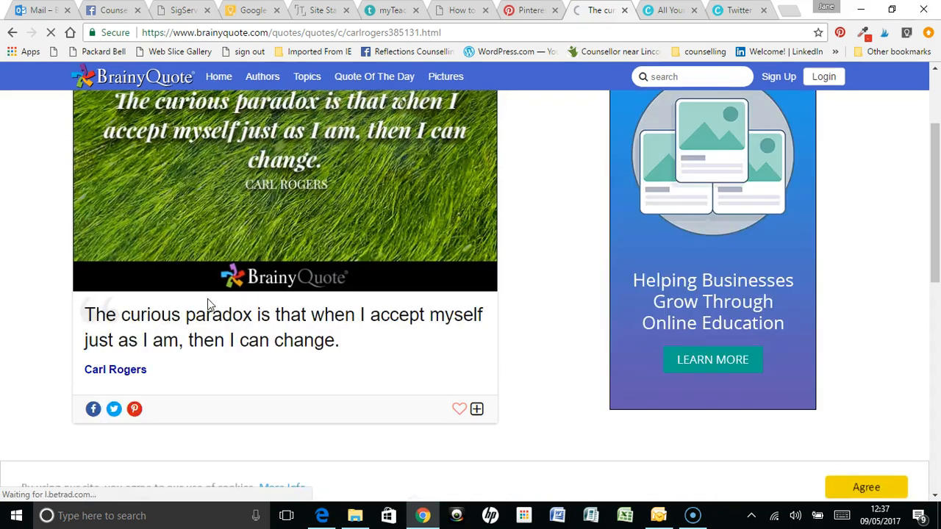
Back in the Canva Twitter post, replace the "Keep your focus on the summit" headline with the copied quote
{"action": "left_click", "coordinate": [740, 12]}
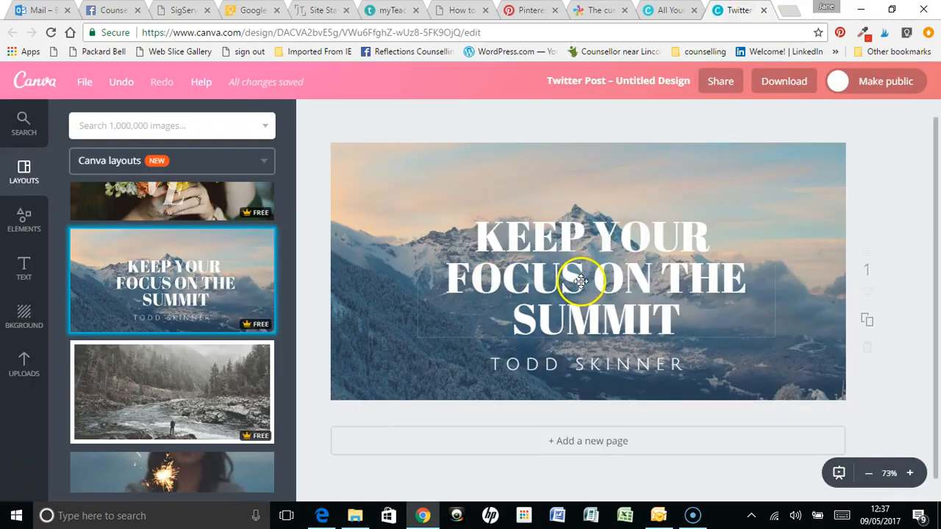
{"action": "left_click", "coordinate": [581, 280]}
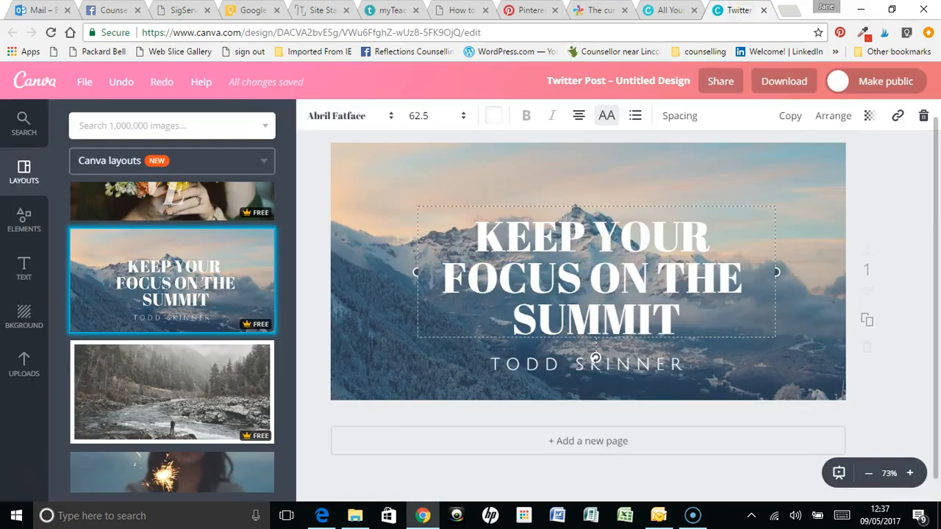
{"action": "left_click_drag", "start_coordinate": [674, 319], "coordinate": [472, 243]}
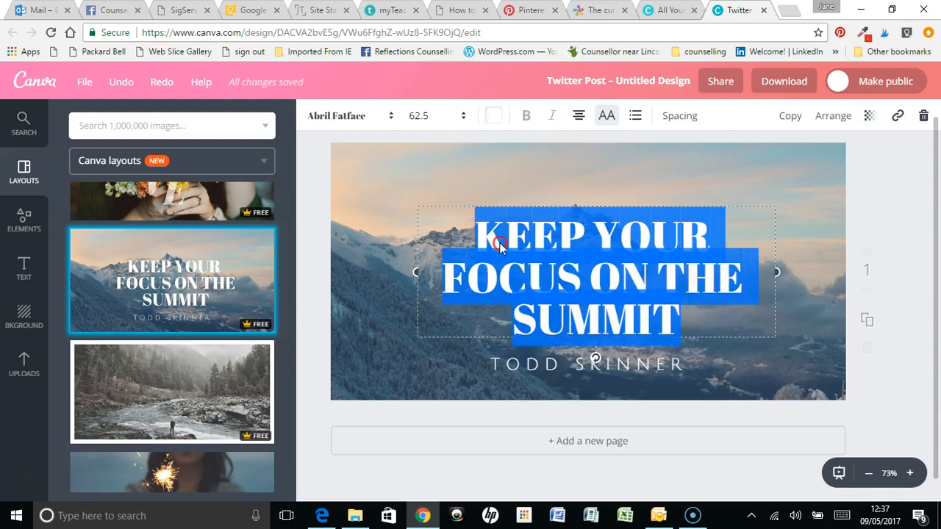
{"action": "right_click", "coordinate": [500, 247]}
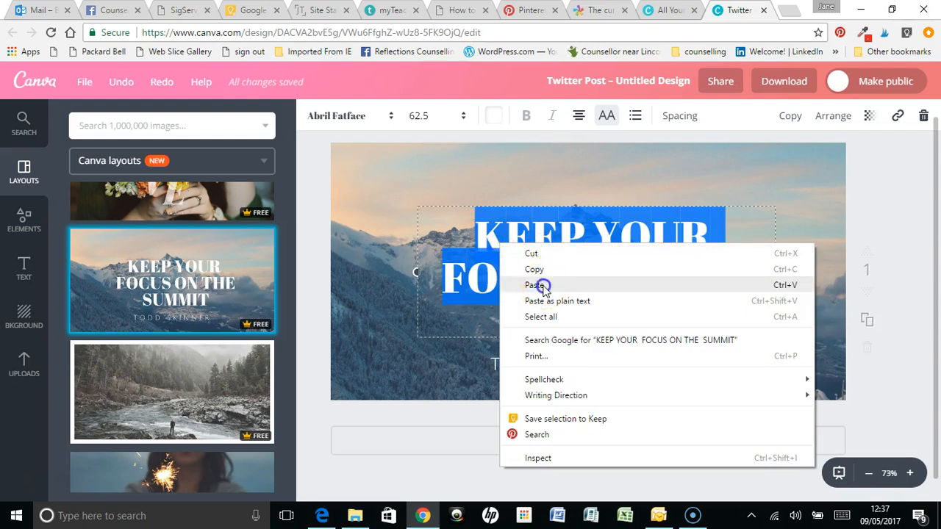
{"action": "left_click", "coordinate": [536, 286]}
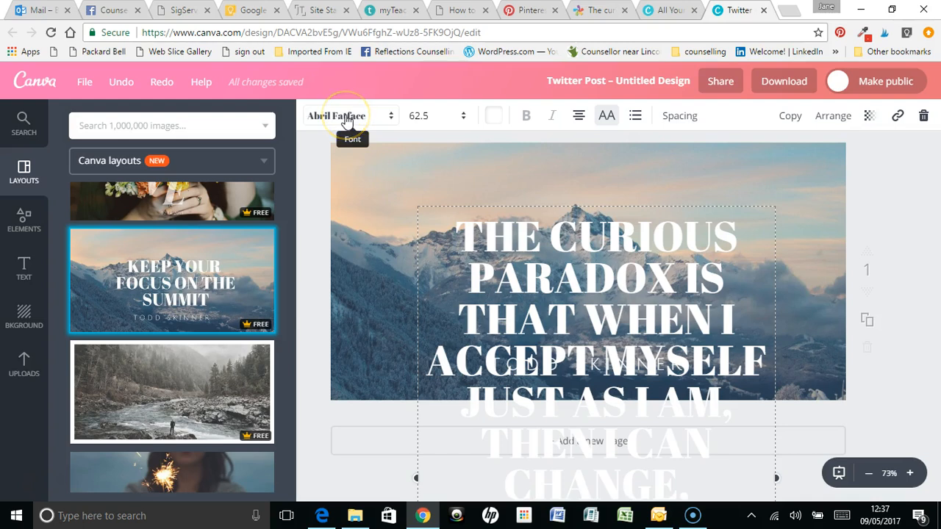
{"action": "left_click", "coordinate": [422, 123]}
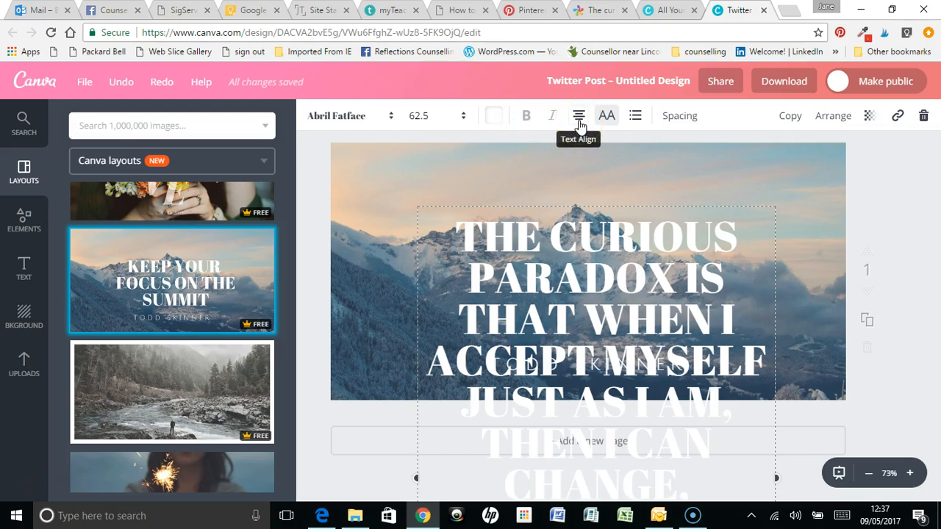
{"action": "left_click", "coordinate": [620, 121]}
{"action": "left_click", "coordinate": [869, 118]}
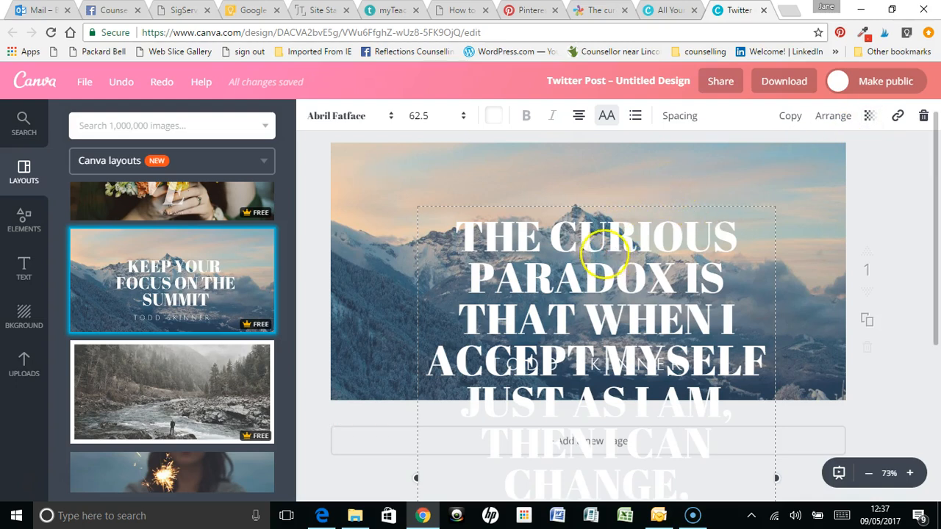
Set the quote's font size to 32 and centre the text block over the mountain image
{"action": "left_click", "coordinate": [463, 119]}
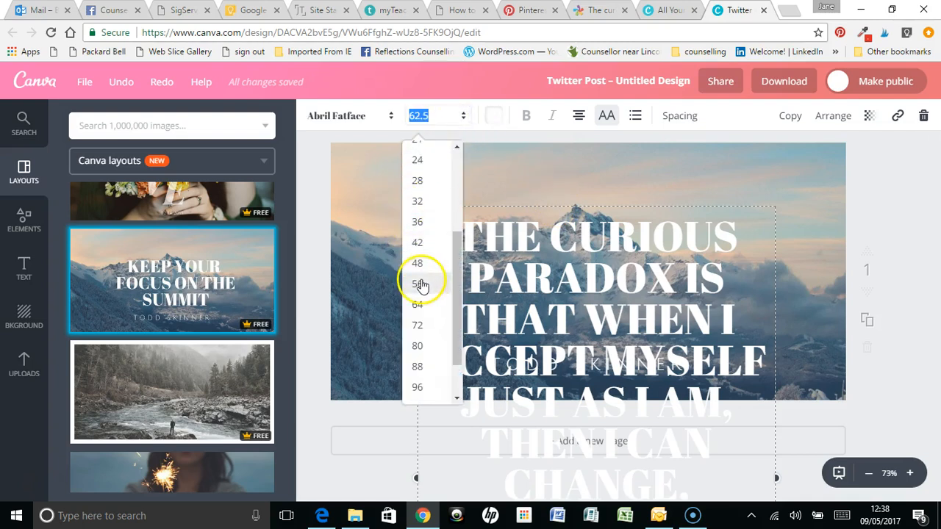
{"action": "scroll", "coordinate": [417, 243], "scroll_direction": "up", "scroll_amount": 2}
{"action": "scroll", "coordinate": [419, 239], "scroll_direction": "down", "scroll_amount": 2}
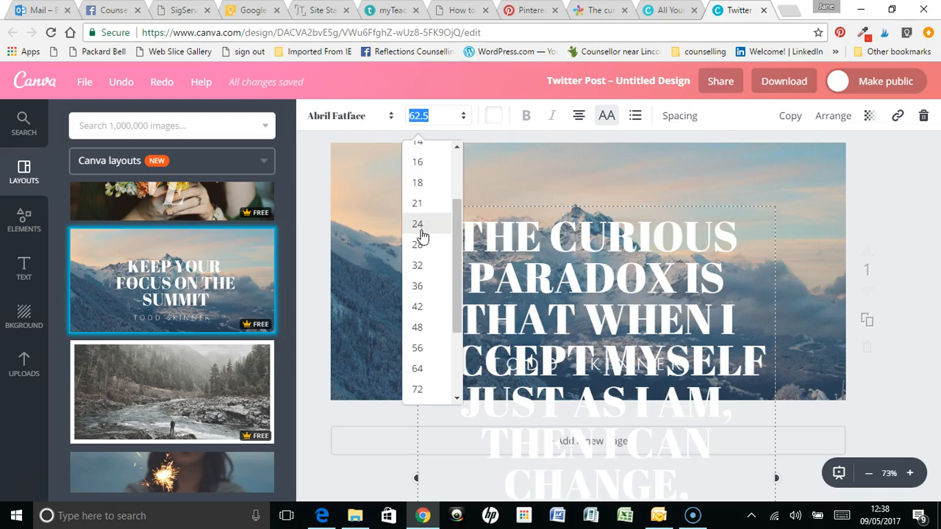
{"action": "scroll", "coordinate": [423, 235], "scroll_direction": "up", "scroll_amount": 1}
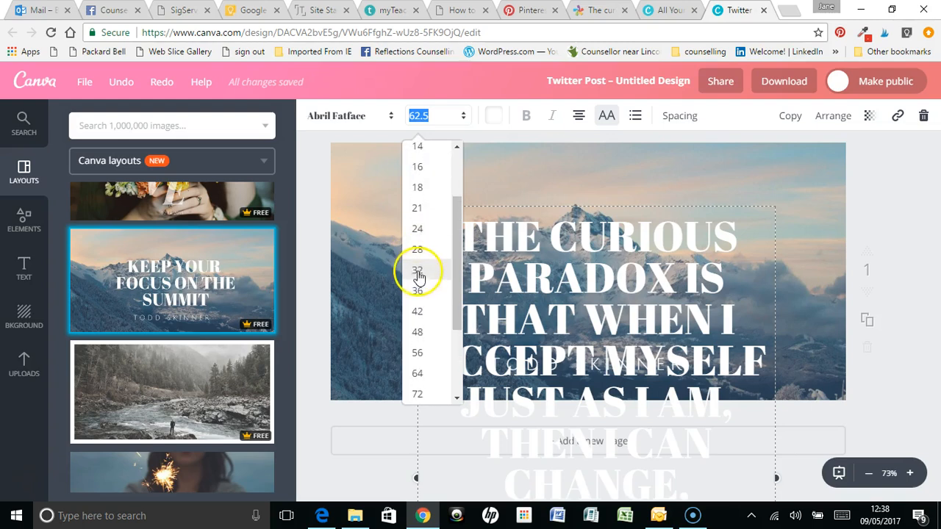
{"action": "left_click", "coordinate": [418, 270]}
{"action": "left_click", "coordinate": [809, 227]}
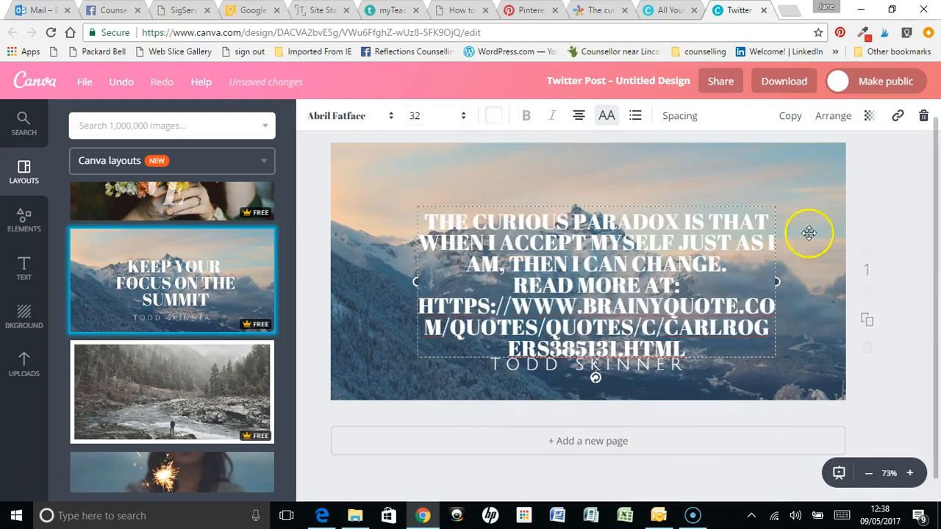
{"action": "left_click_drag", "start_coordinate": [626, 267], "coordinate": [622, 257]}
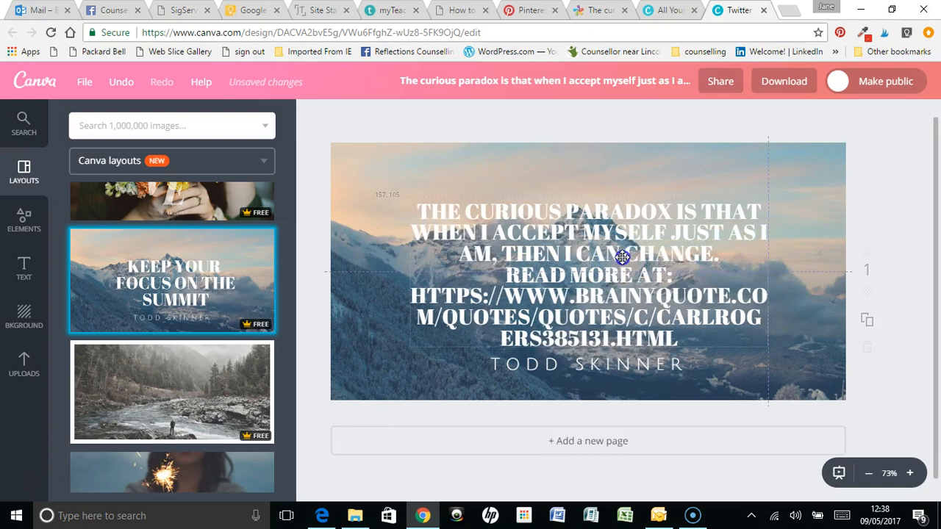
Delete the "Read more at" line and the BrainyQuote web address from the end of the quote
{"action": "left_click", "coordinate": [619, 273]}
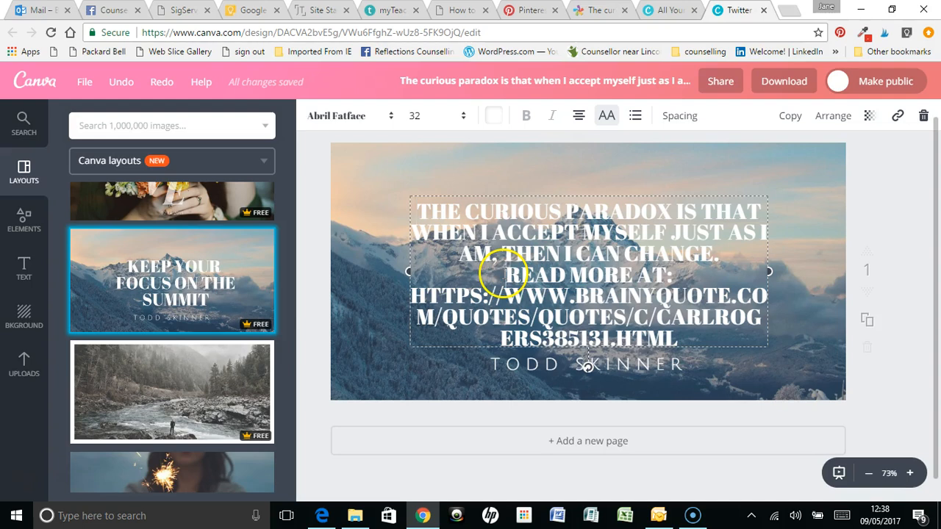
{"action": "left_click_drag", "start_coordinate": [518, 278], "coordinate": [650, 326]}
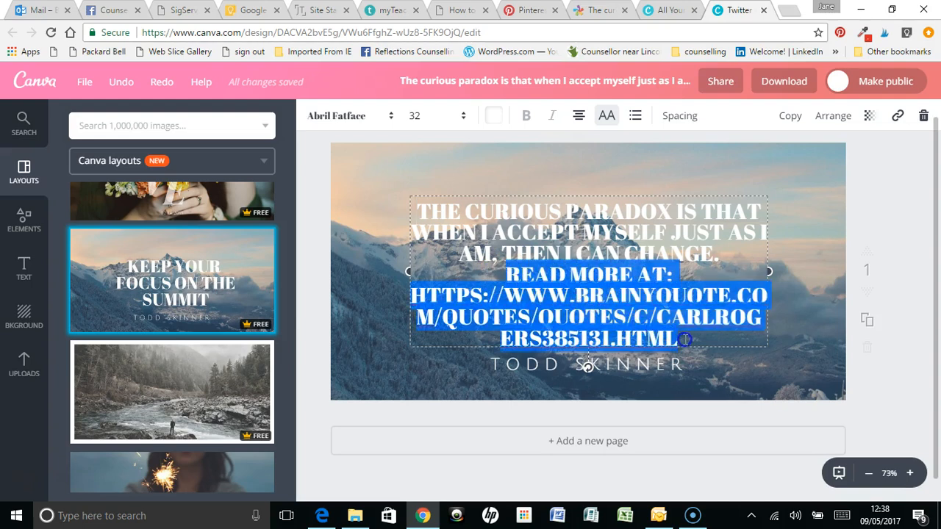
{"action": "key", "text": "BackSpace"}
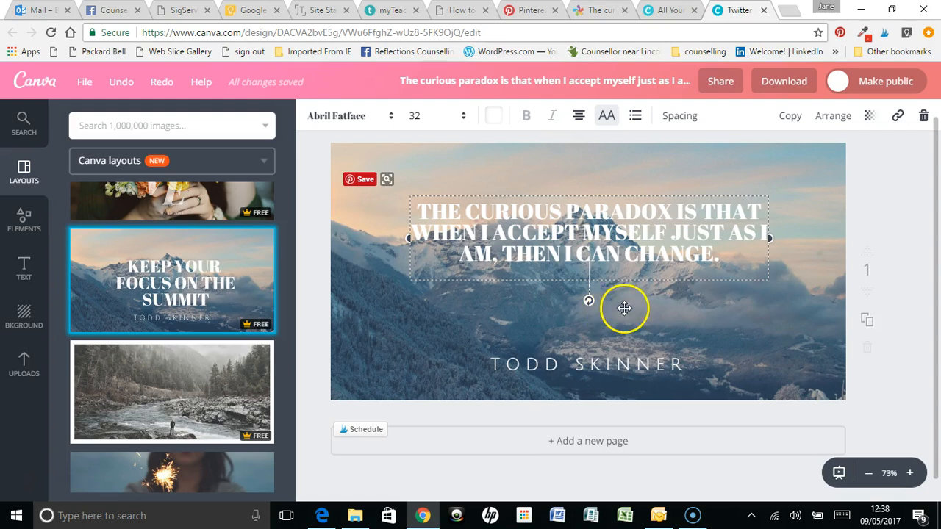
Increase the quote's line height to 1.46
{"action": "left_click", "coordinate": [592, 224]}
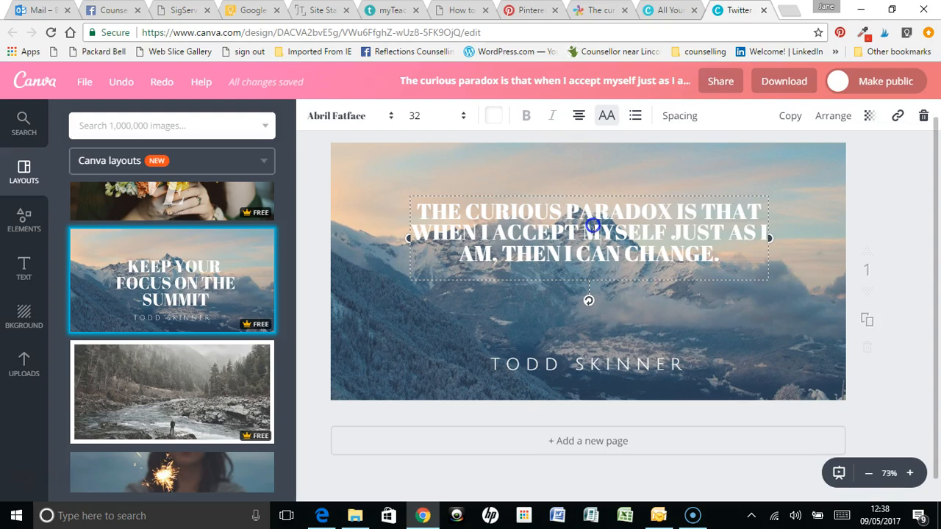
{"action": "left_click", "coordinate": [682, 118]}
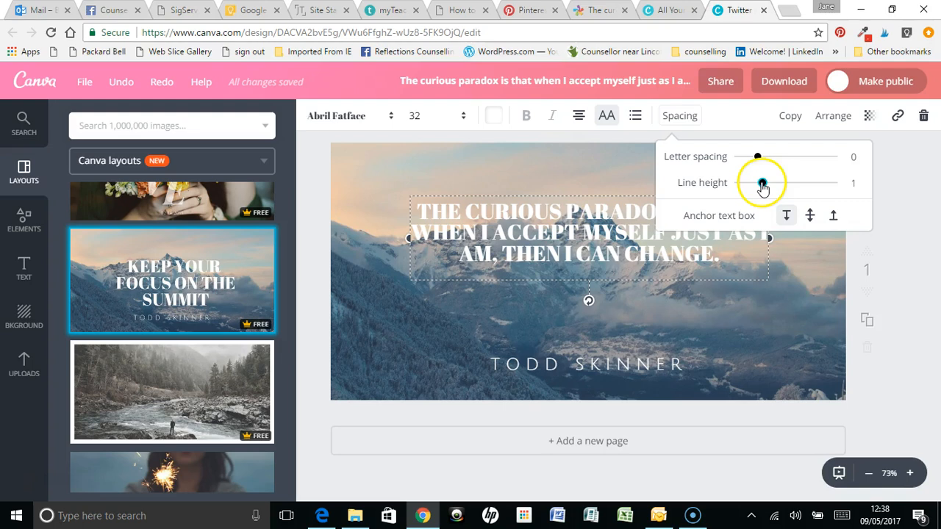
{"action": "left_click_drag", "start_coordinate": [765, 187], "coordinate": [785, 188]}
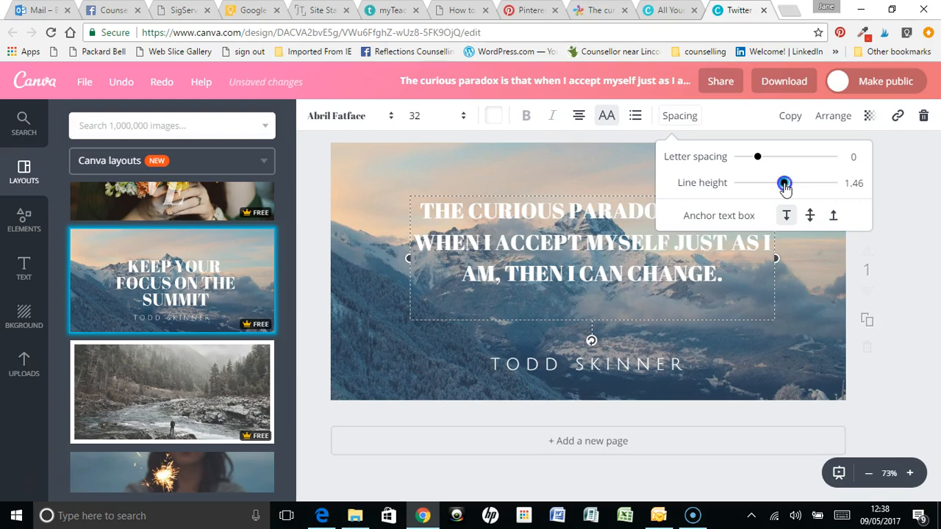
{"action": "left_click", "coordinate": [613, 300]}
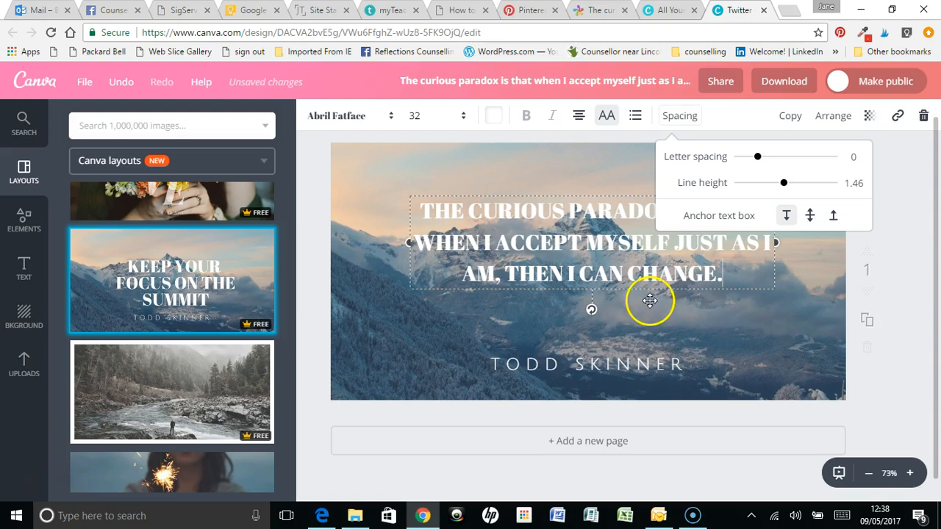
{"action": "left_click", "coordinate": [497, 175]}
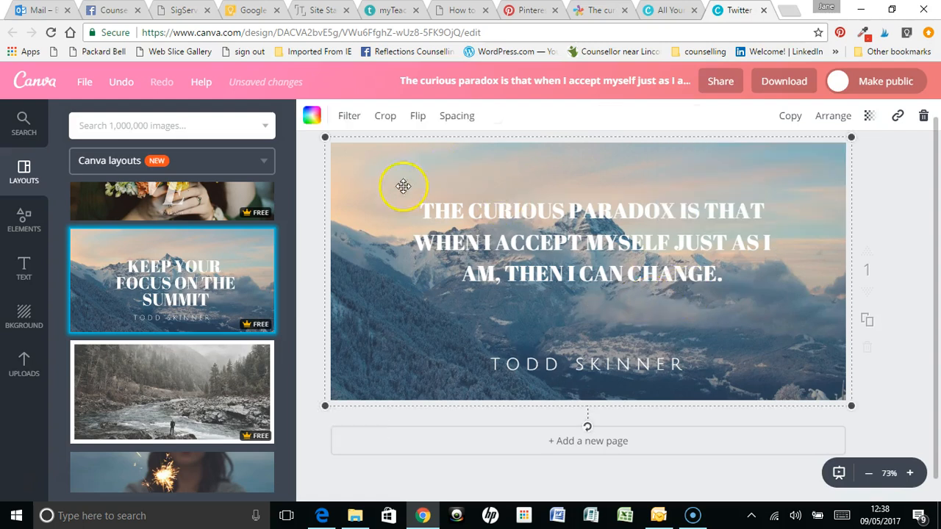
Change the quote's font to Helveticish and switch its uppercase formatting off and back on
{"action": "left_click", "coordinate": [536, 239]}
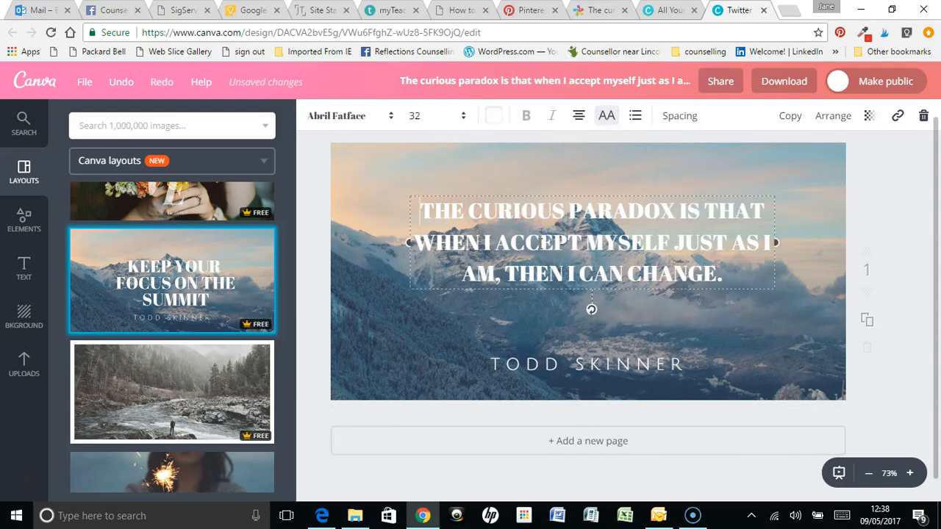
{"action": "left_click", "coordinate": [389, 118]}
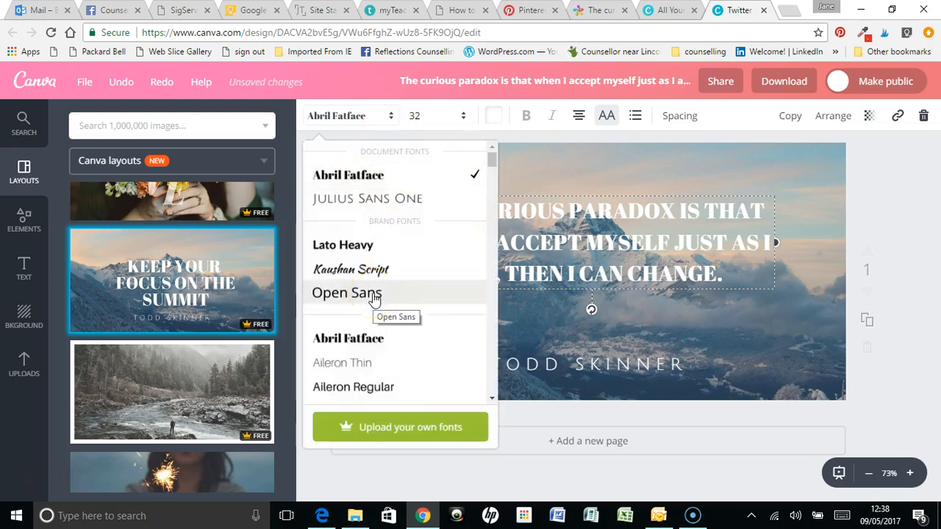
{"action": "scroll", "coordinate": [373, 298], "scroll_direction": "down", "scroll_amount": 3}
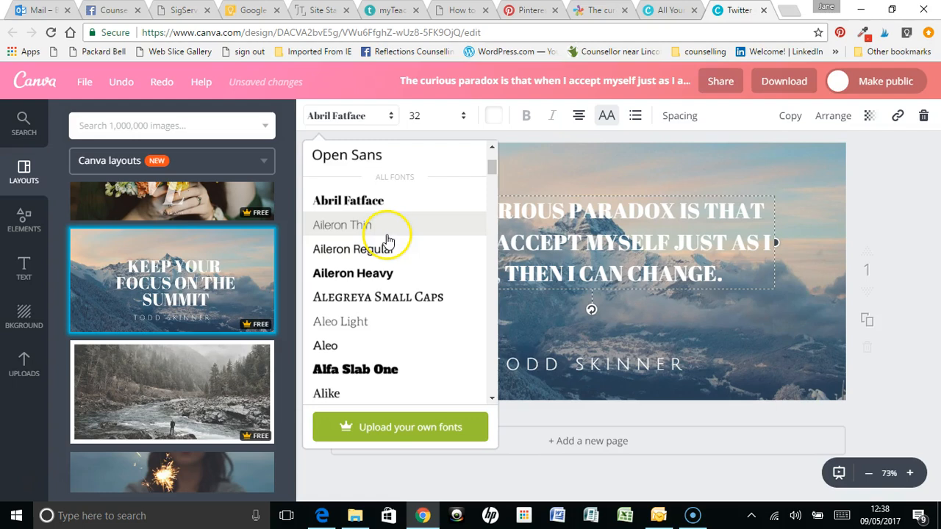
{"action": "scroll", "coordinate": [383, 258], "scroll_direction": "down", "scroll_amount": 5}
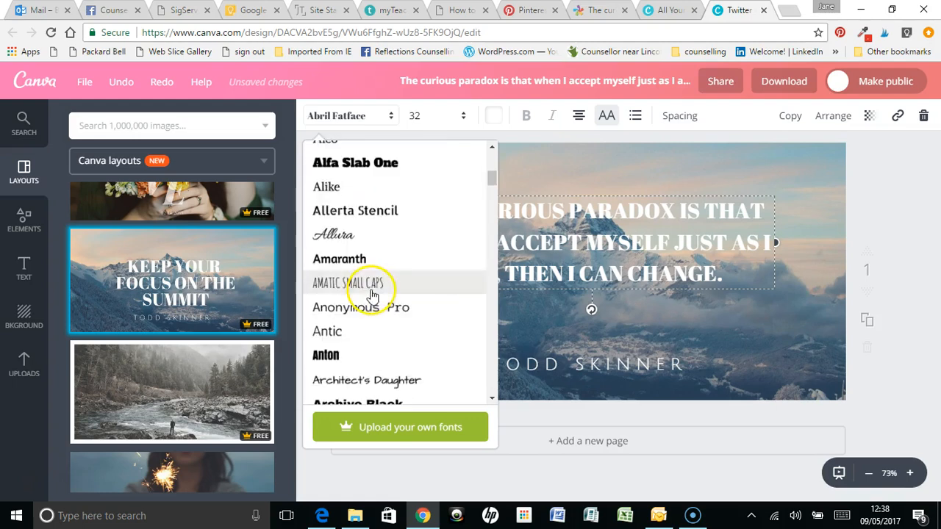
{"action": "scroll", "coordinate": [384, 261], "scroll_direction": "down", "scroll_amount": 3}
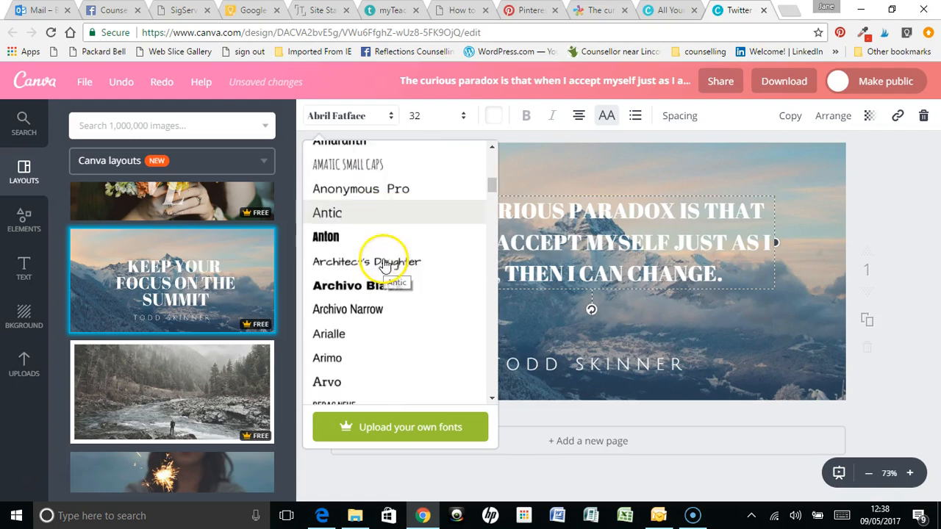
{"action": "scroll", "coordinate": [385, 263], "scroll_direction": "down", "scroll_amount": 5}
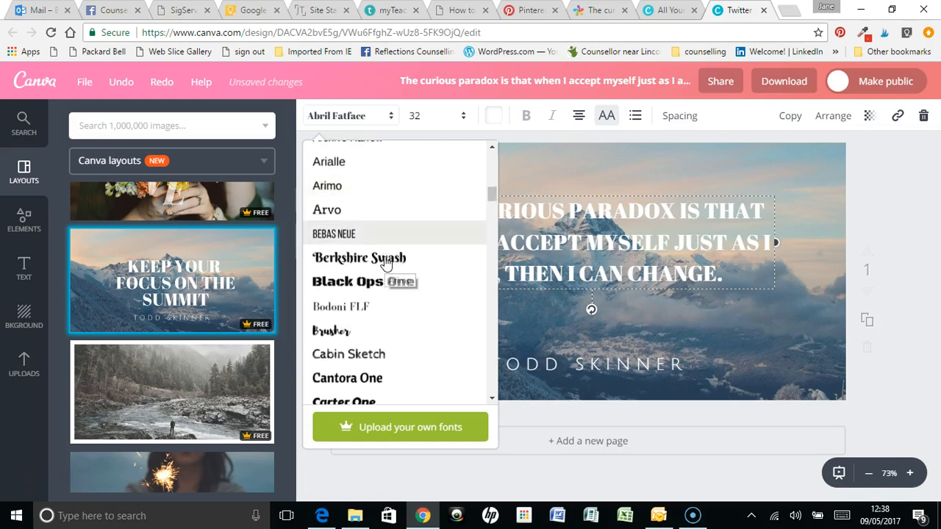
{"action": "scroll", "coordinate": [386, 259], "scroll_direction": "down", "scroll_amount": 5}
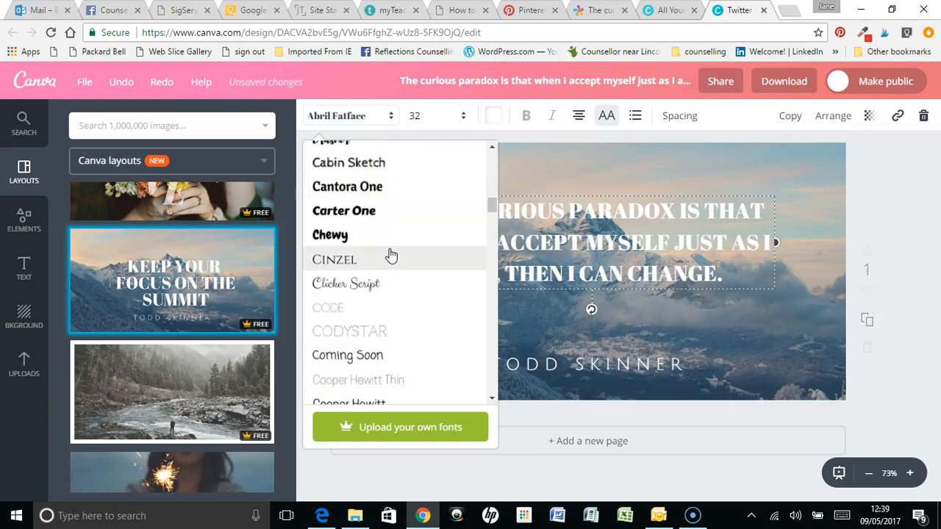
{"action": "scroll", "coordinate": [390, 255], "scroll_direction": "down", "scroll_amount": 3}
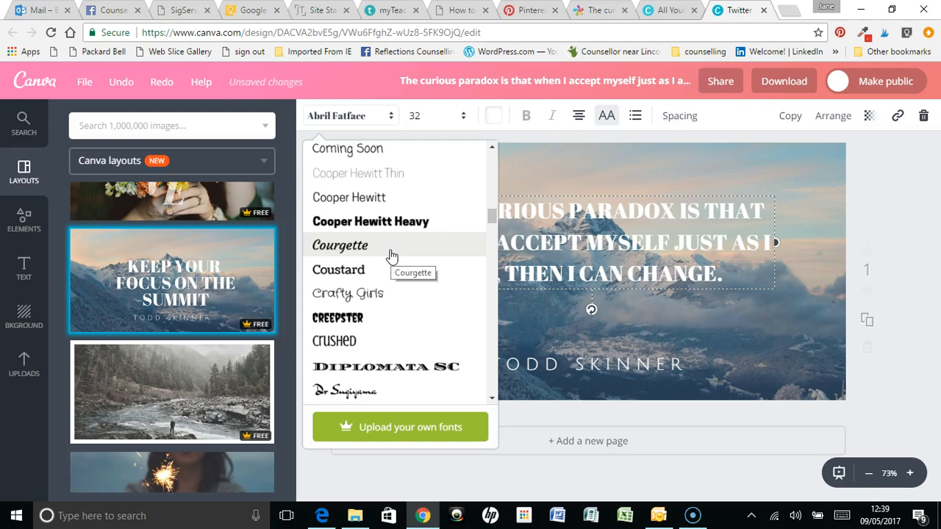
{"action": "scroll", "coordinate": [390, 255], "scroll_direction": "down", "scroll_amount": 5}
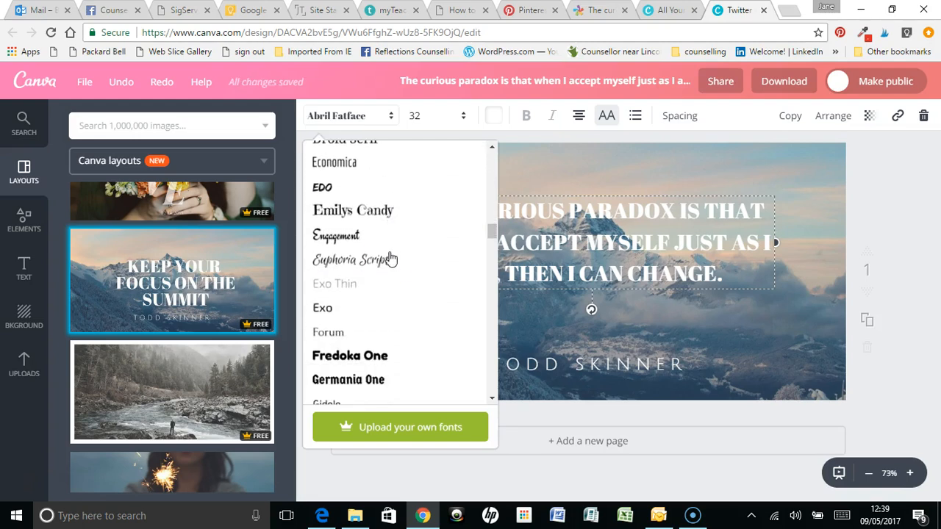
{"action": "scroll", "coordinate": [391, 258], "scroll_direction": "down", "scroll_amount": 4}
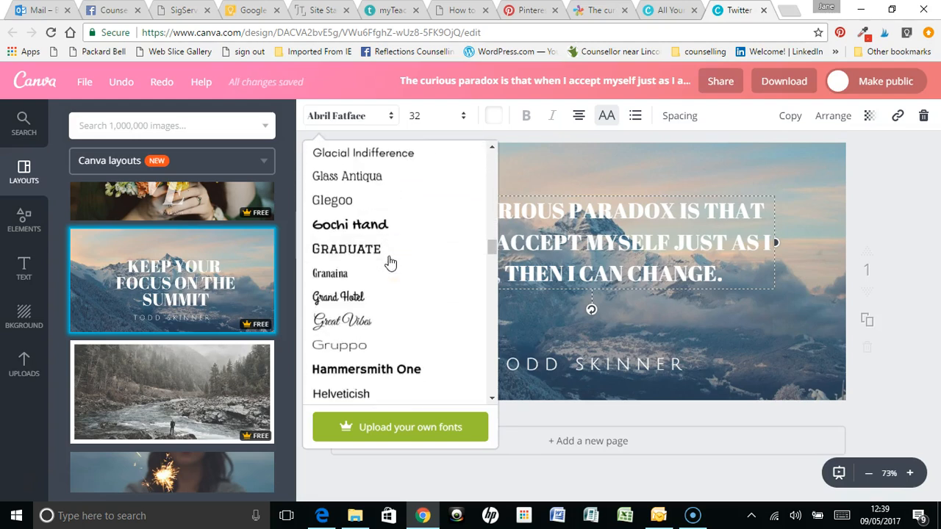
{"action": "scroll", "coordinate": [390, 269], "scroll_direction": "down", "scroll_amount": 3}
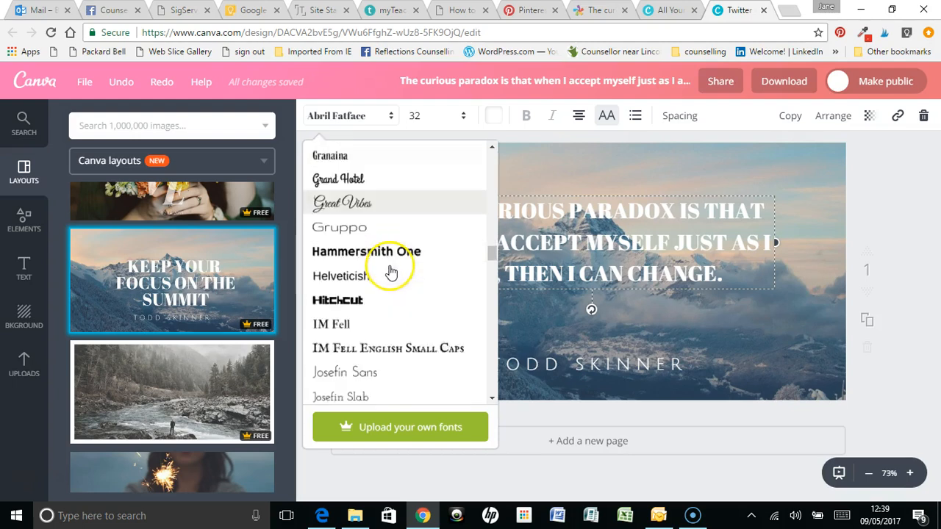
{"action": "left_click", "coordinate": [360, 255]}
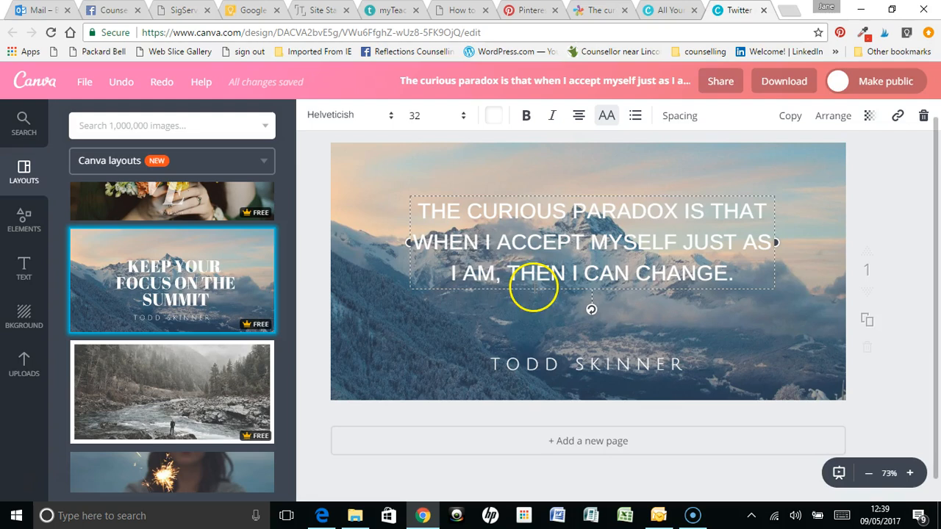
{"action": "left_click", "coordinate": [606, 122]}
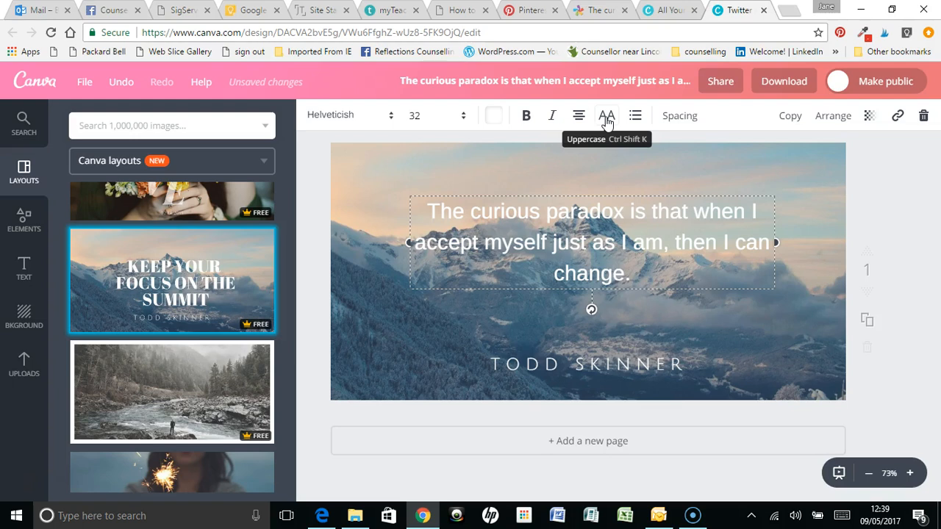
{"action": "left_click", "coordinate": [606, 122]}
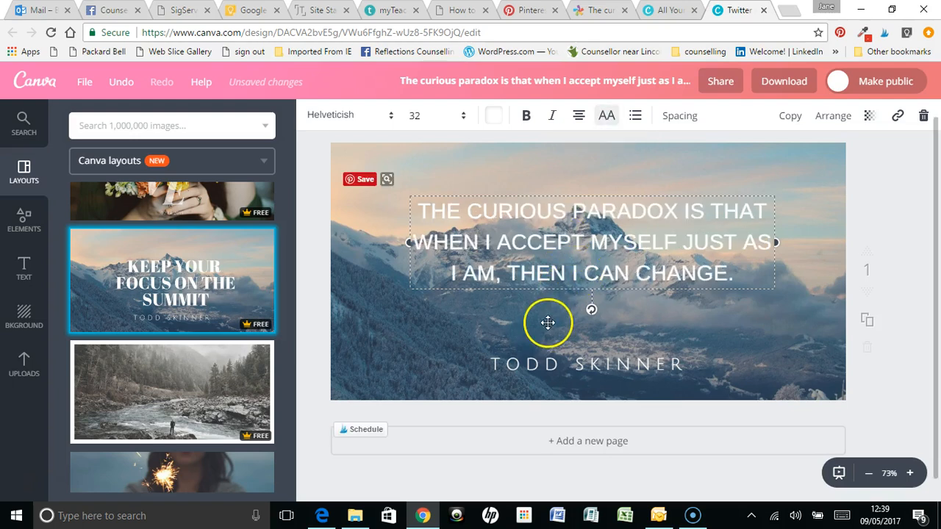
Delete the mountain background element from the Twitter post
{"action": "left_click", "coordinate": [530, 160]}
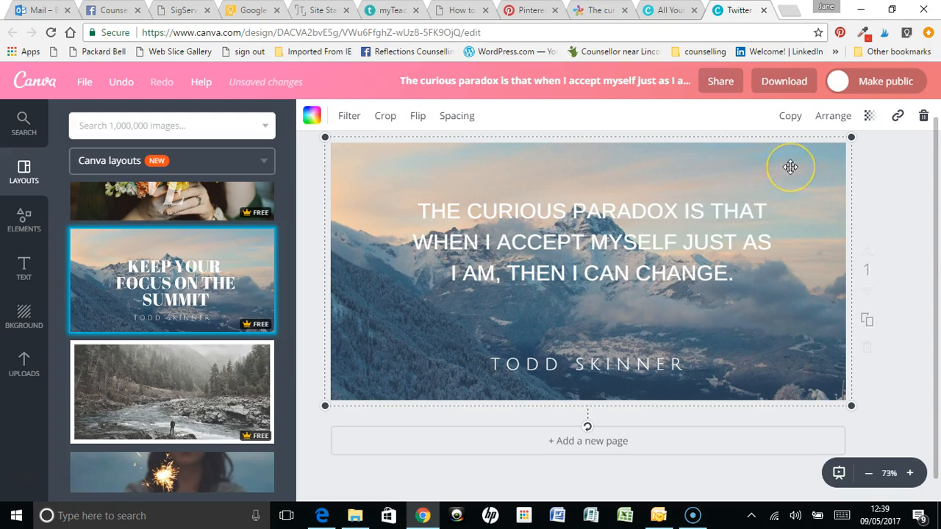
{"action": "left_click", "coordinate": [924, 117]}
{"action": "left_click", "coordinate": [899, 168]}
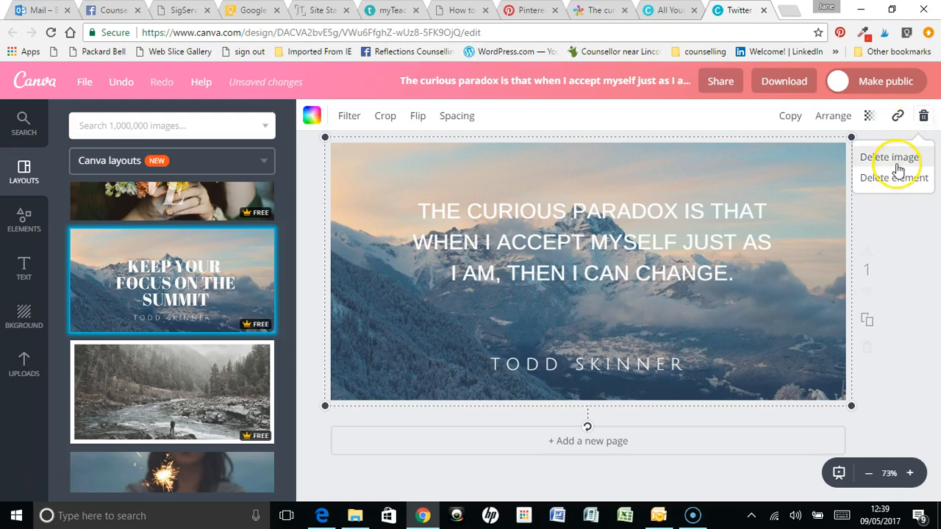
{"action": "left_click", "coordinate": [881, 181]}
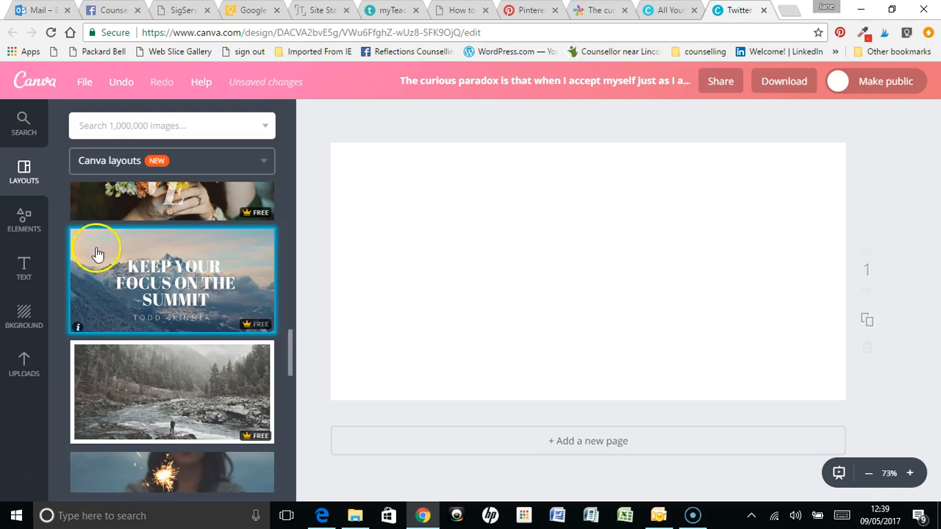
Browse the element categories and open the Inspirational collection
{"action": "left_click", "coordinate": [25, 221]}
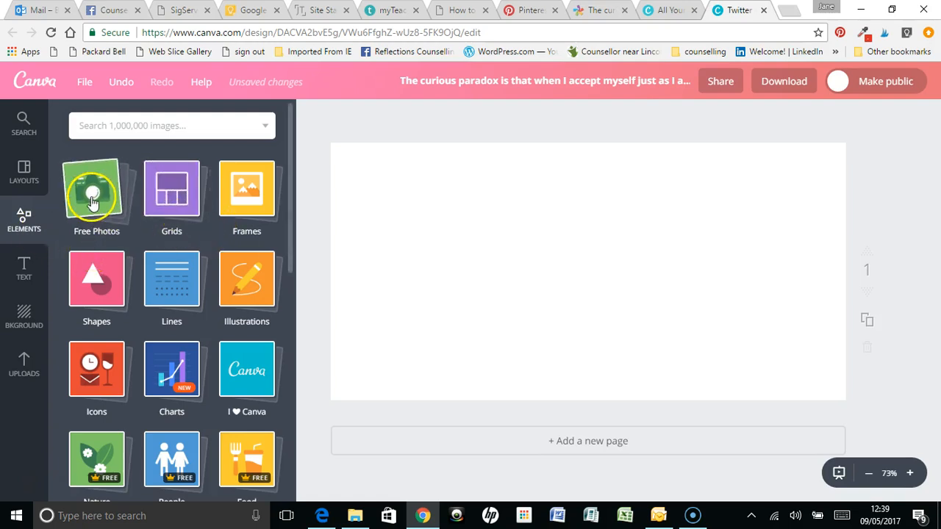
{"action": "scroll", "coordinate": [176, 275], "scroll_direction": "down", "scroll_amount": 2}
{"action": "scroll", "coordinate": [176, 265], "scroll_direction": "down", "scroll_amount": 1}
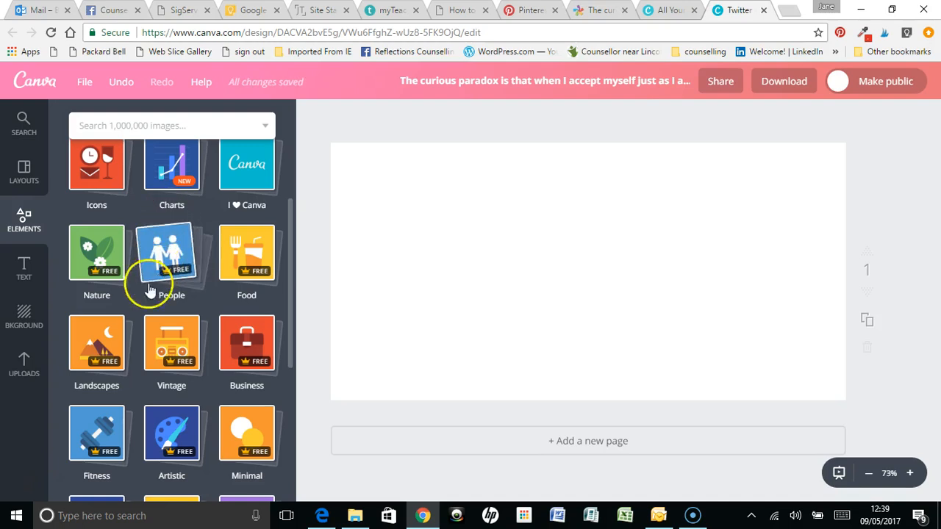
{"action": "scroll", "coordinate": [164, 300], "scroll_direction": "down", "scroll_amount": 2}
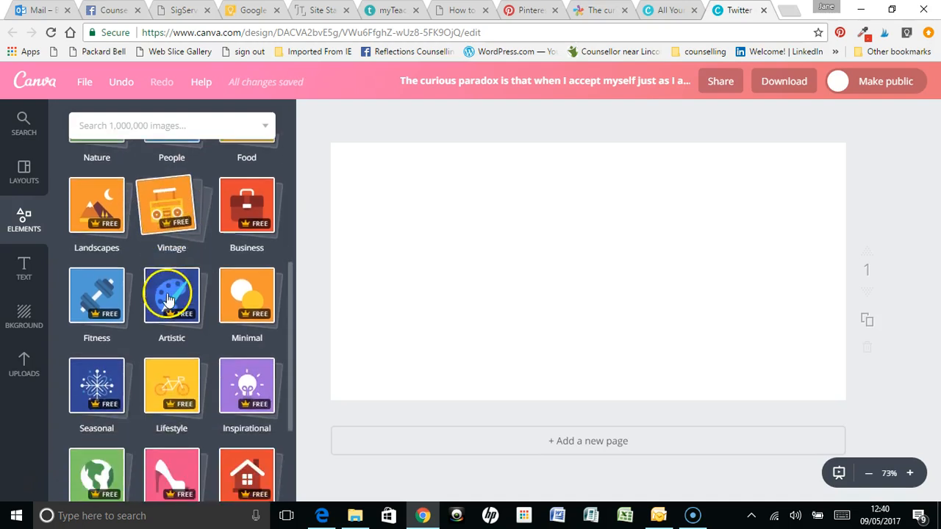
{"action": "scroll", "coordinate": [189, 328], "scroll_direction": "down", "scroll_amount": 2}
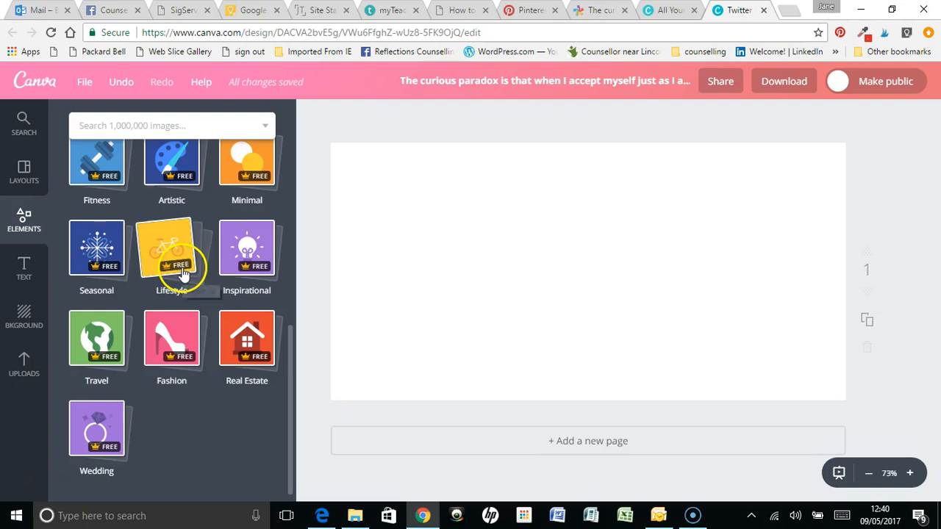
{"action": "left_click", "coordinate": [243, 245]}
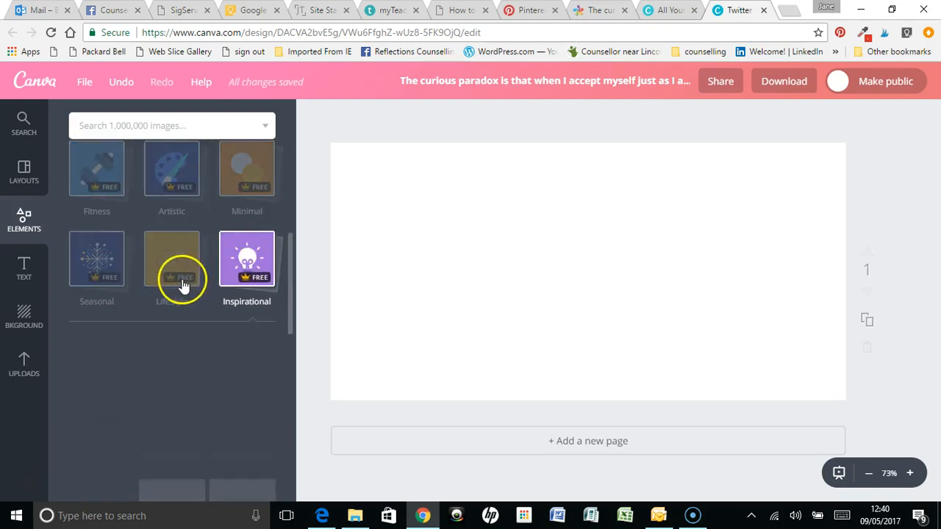
Add the Inspirational photo of two women raising peace signs near the Golden Gate Bridge to the page
{"action": "scroll", "coordinate": [177, 283], "scroll_direction": "down", "scroll_amount": 4}
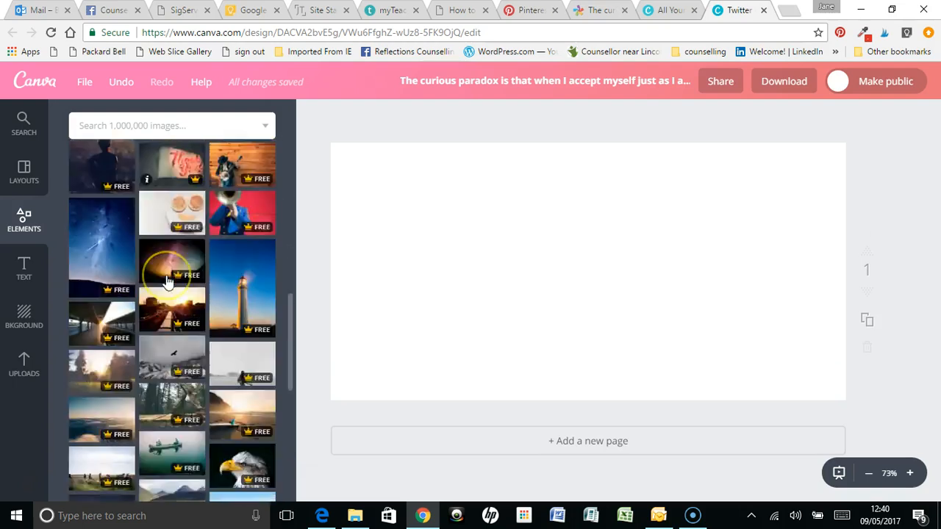
{"action": "scroll", "coordinate": [168, 281], "scroll_direction": "down", "scroll_amount": 4}
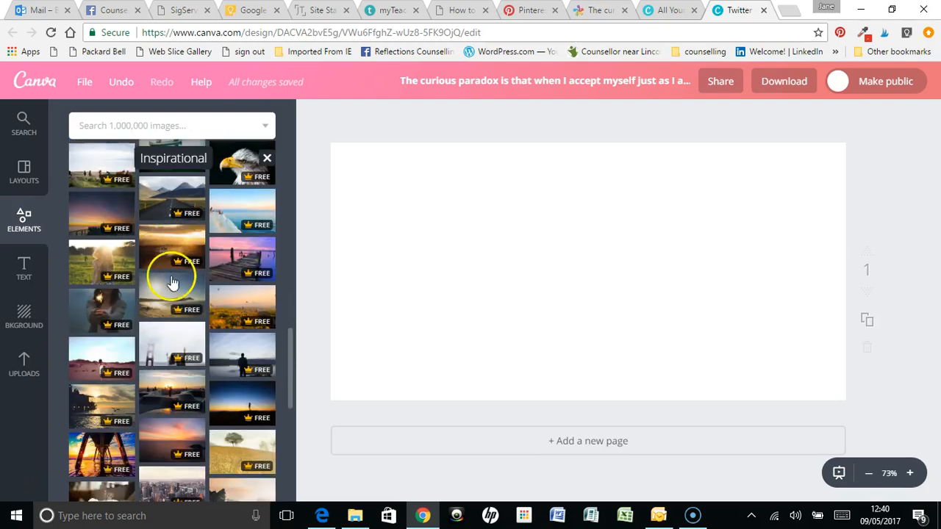
{"action": "scroll", "coordinate": [174, 270], "scroll_direction": "down", "scroll_amount": 1}
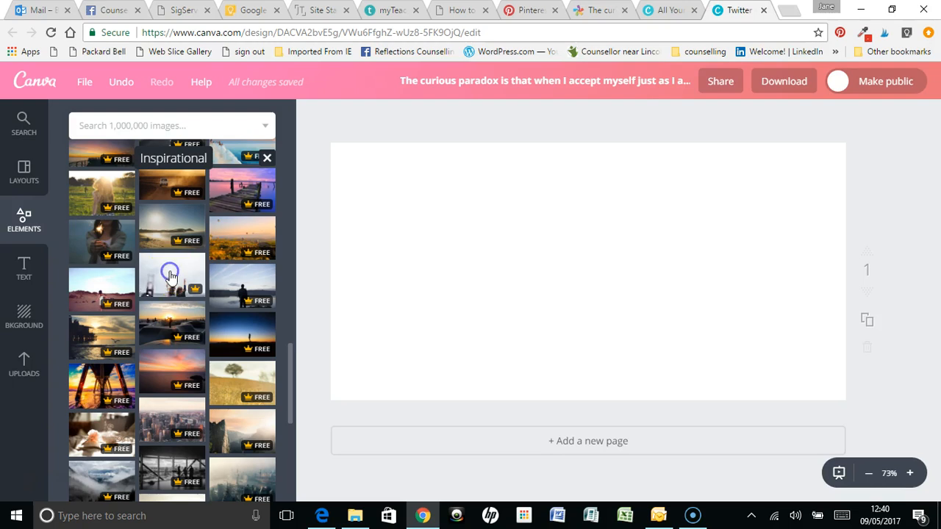
{"action": "left_click", "coordinate": [170, 276]}
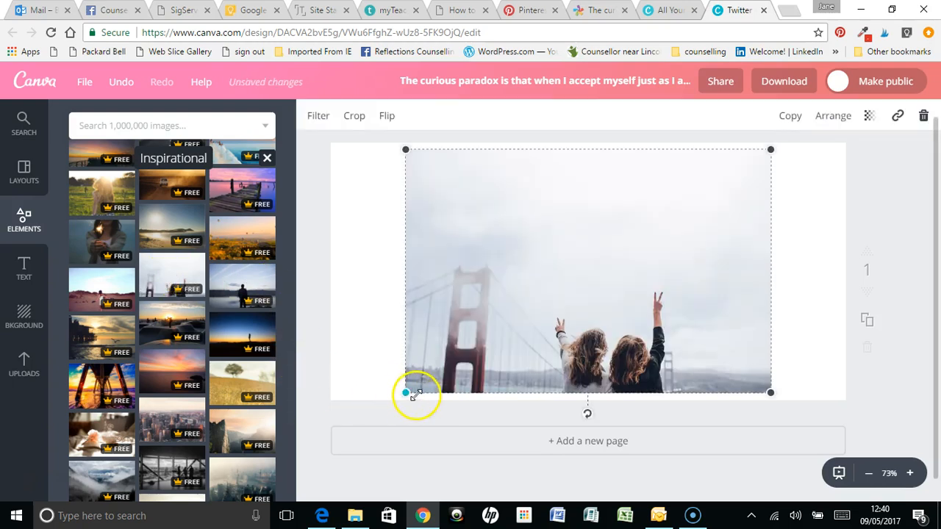
Enlarge the bridge photo to cover the whole page, shift it up to frame both women, and send it behind the text
{"action": "left_click_drag", "start_coordinate": [407, 393], "coordinate": [321, 433]}
{"action": "left_click_drag", "start_coordinate": [776, 147], "coordinate": [867, 118]}
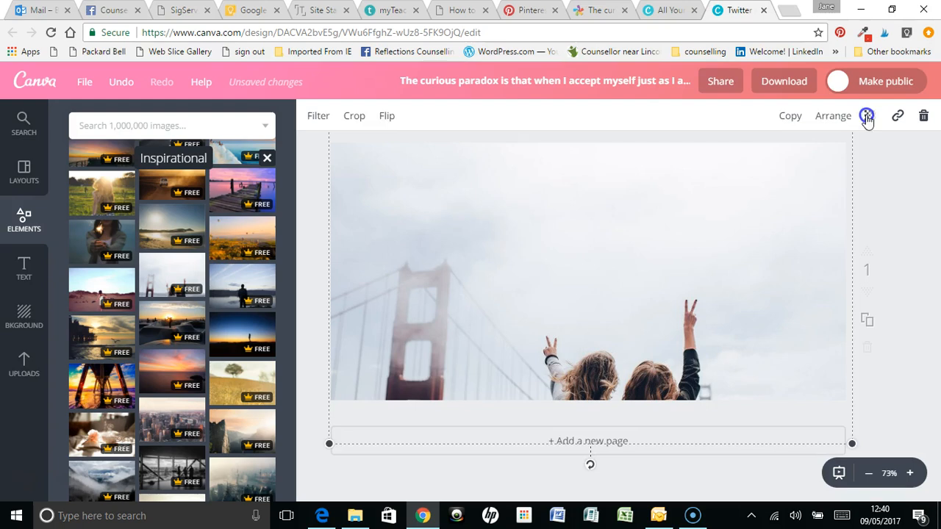
{"action": "left_click_drag", "start_coordinate": [813, 212], "coordinate": [809, 174]}
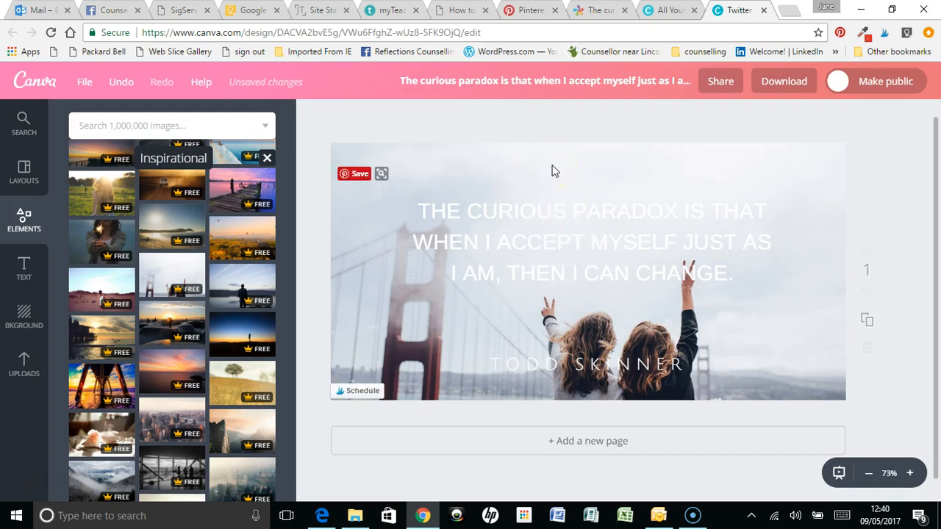
Change the quote's text colour to black from the default palette
{"action": "left_click", "coordinate": [565, 254]}
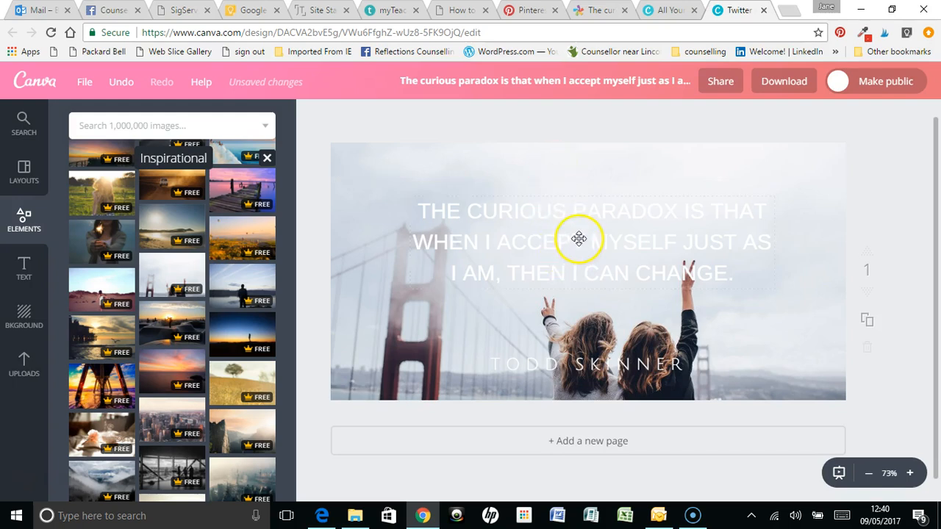
{"action": "left_click", "coordinate": [580, 239]}
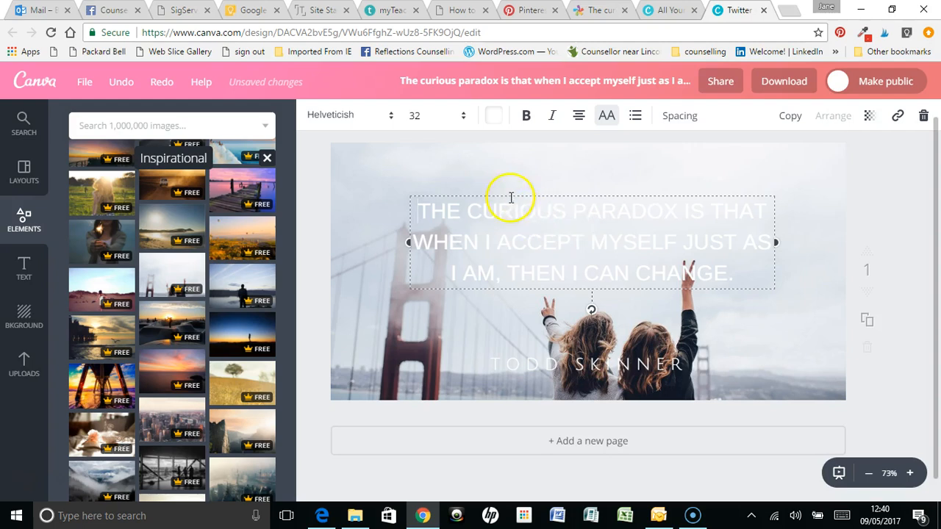
{"action": "left_click", "coordinate": [494, 116]}
{"action": "scroll", "coordinate": [527, 279], "scroll_direction": "down", "scroll_amount": 3}
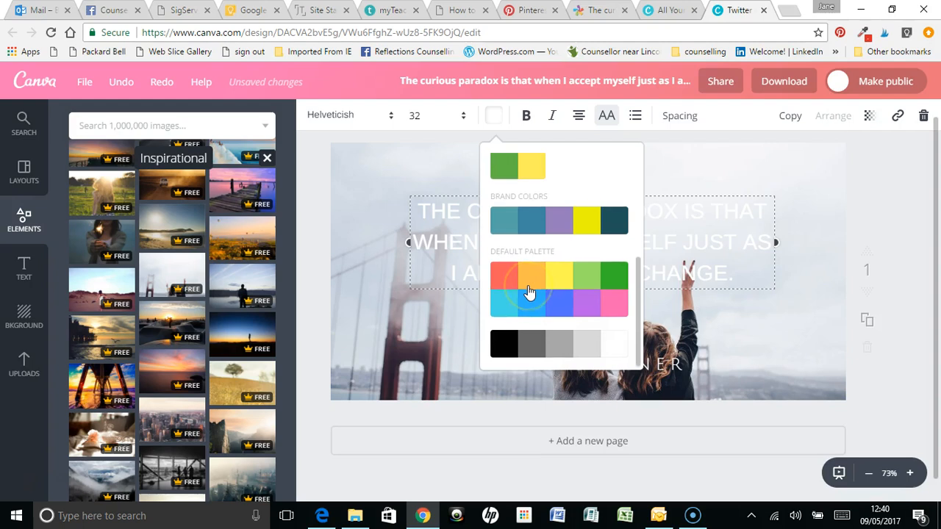
{"action": "scroll", "coordinate": [529, 292], "scroll_direction": "up", "scroll_amount": 4}
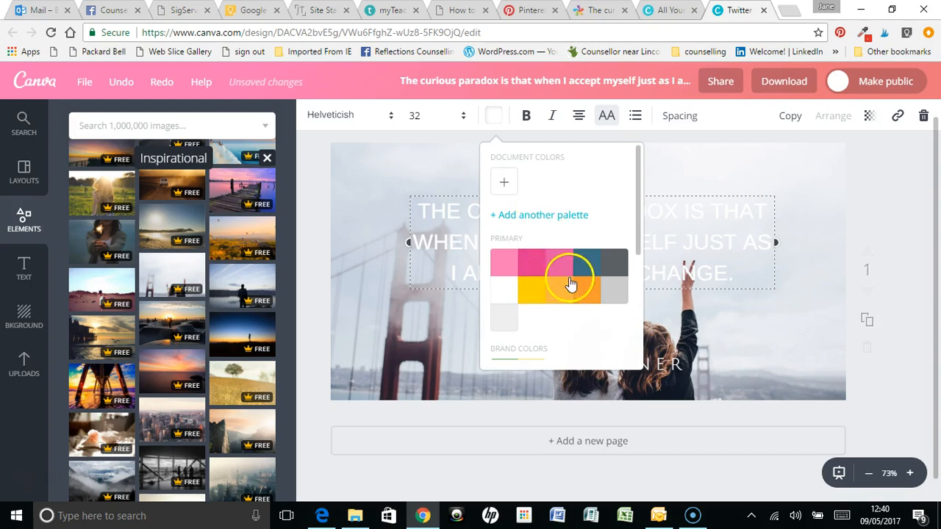
{"action": "scroll", "coordinate": [559, 283], "scroll_direction": "down", "scroll_amount": 3}
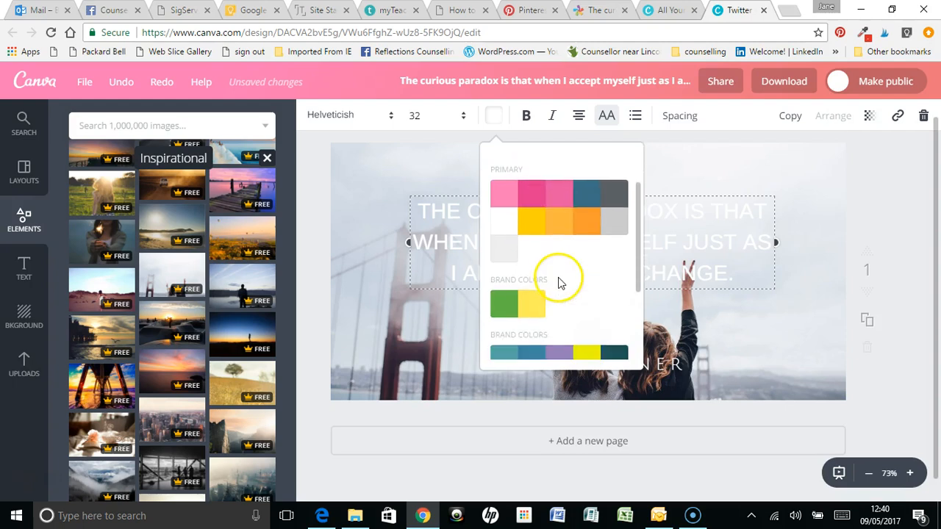
{"action": "scroll", "coordinate": [559, 283], "scroll_direction": "down", "scroll_amount": 2}
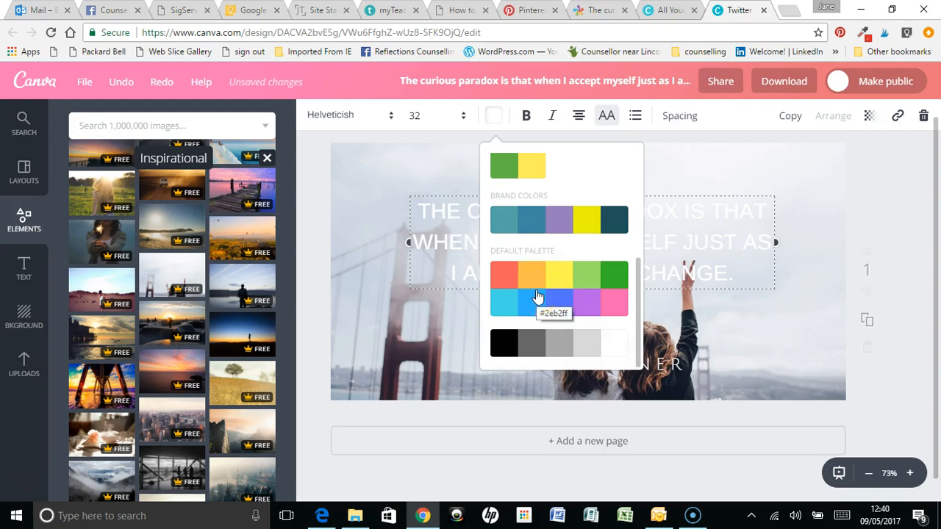
{"action": "left_click", "coordinate": [501, 347]}
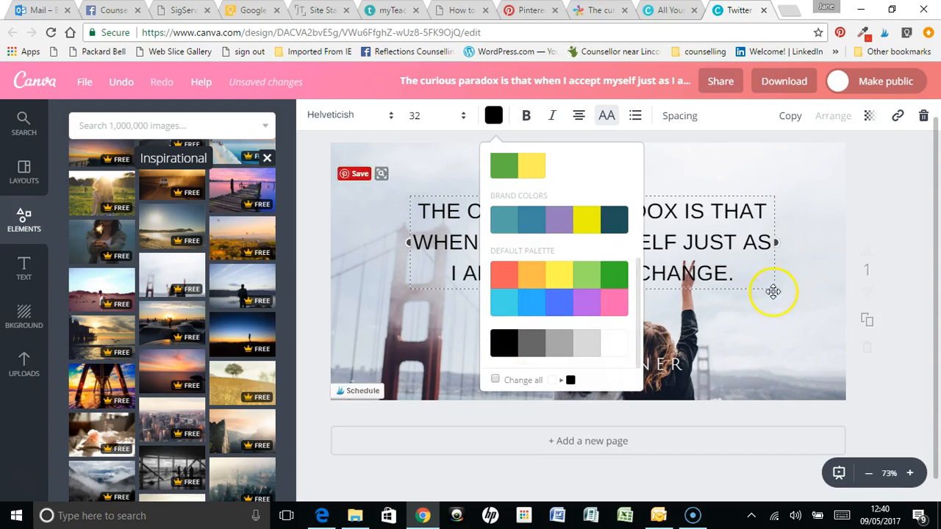
{"action": "left_click", "coordinate": [775, 320]}
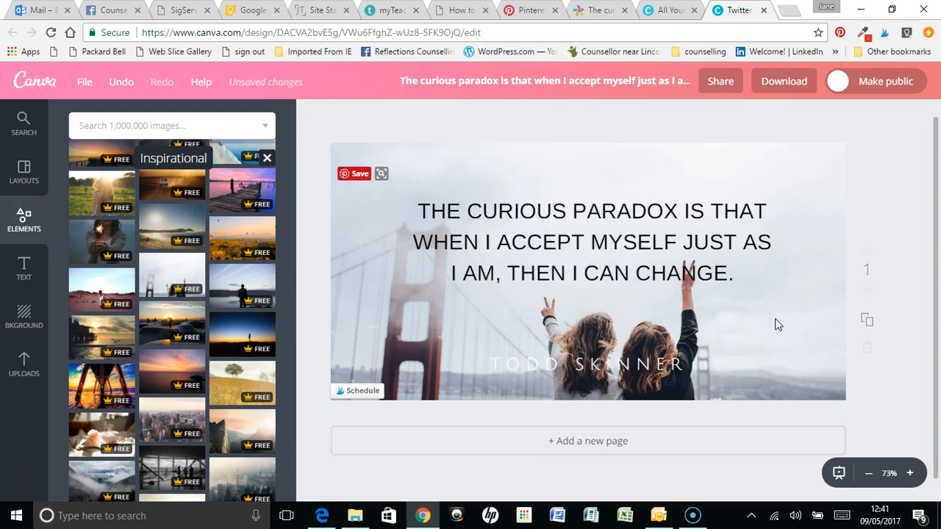
Set the quote's text colour back to white
{"action": "left_click", "coordinate": [601, 263]}
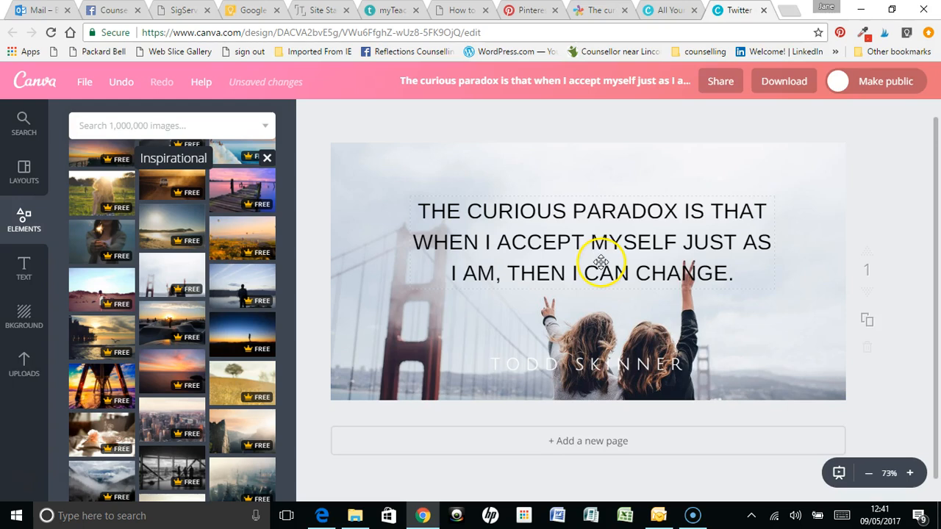
{"action": "left_click", "coordinate": [583, 246]}
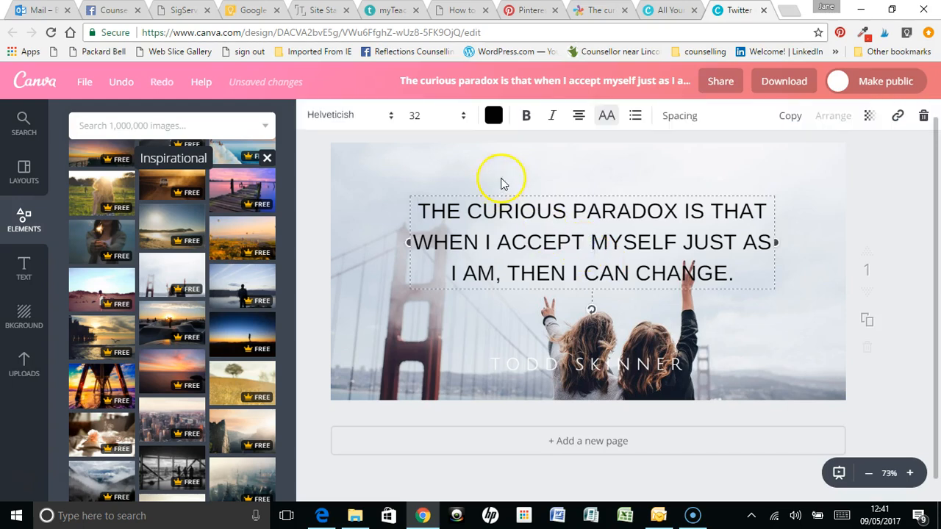
{"action": "left_click", "coordinate": [493, 115]}
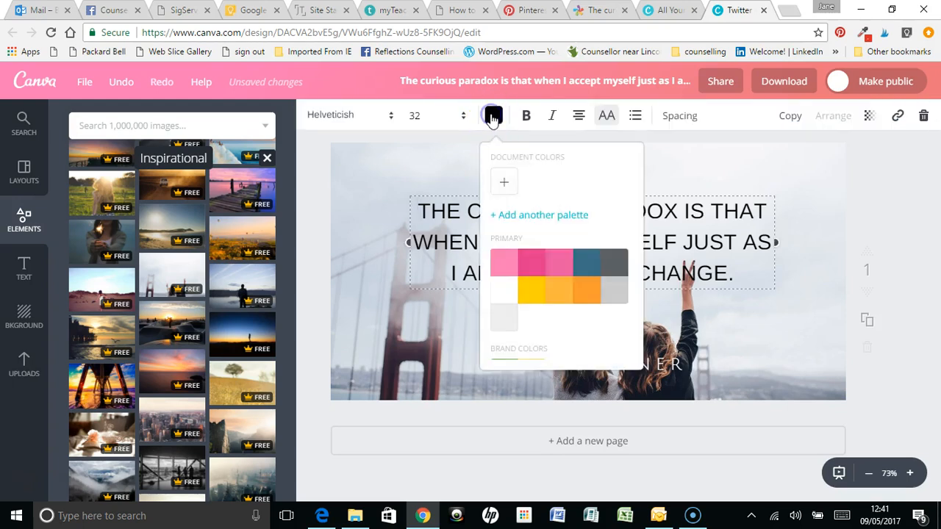
{"action": "left_click", "coordinate": [504, 292]}
{"action": "left_click", "coordinate": [750, 167]}
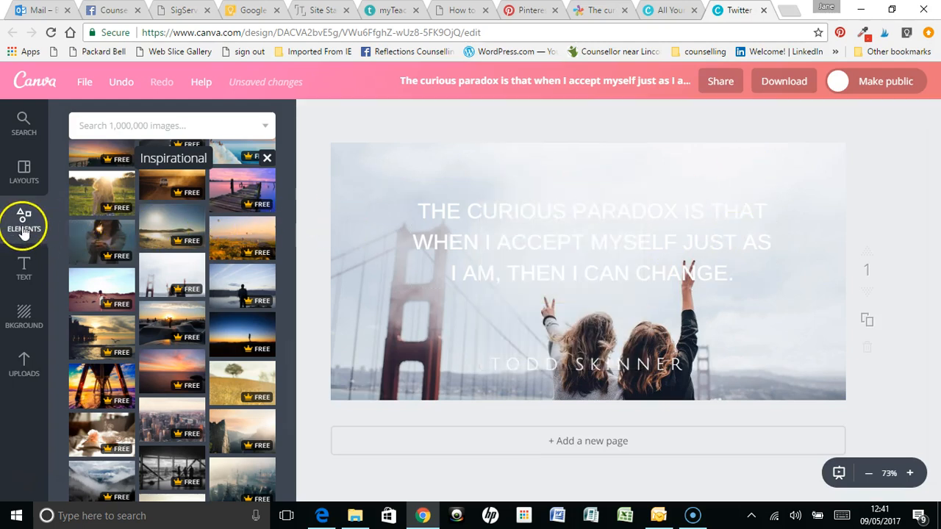
Close the Inspirational collection and add a square from the Shapes collection to the page
{"action": "left_click", "coordinate": [267, 159]}
{"action": "scroll", "coordinate": [173, 310], "scroll_direction": "up", "scroll_amount": 5}
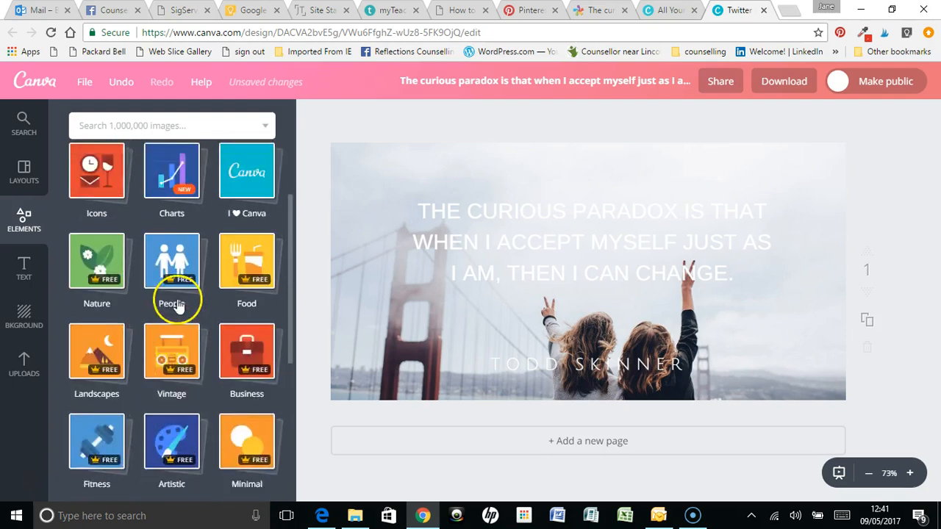
{"action": "left_click", "coordinate": [96, 213]}
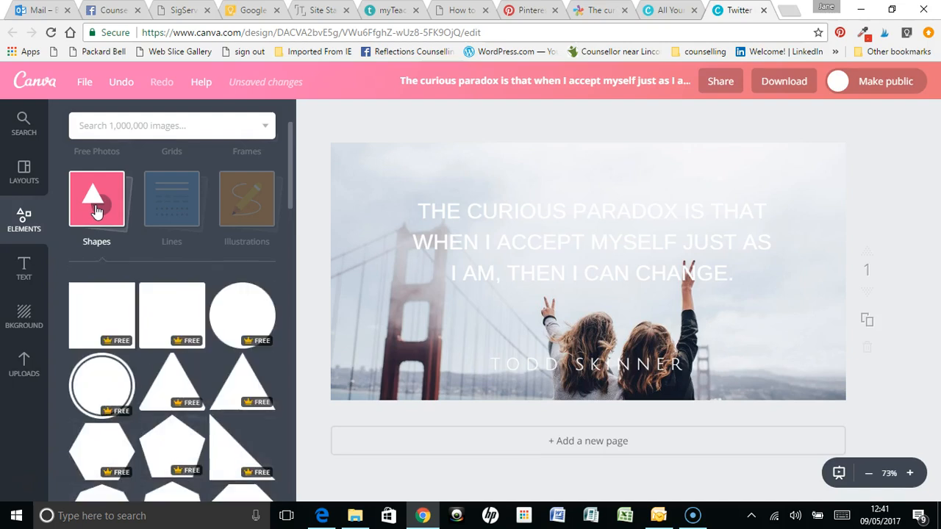
{"action": "left_click", "coordinate": [100, 314]}
Move the pink square to the page's upper-left corner and stretch it to cover the whole page
{"action": "left_click_drag", "start_coordinate": [592, 290], "coordinate": [448, 260]}
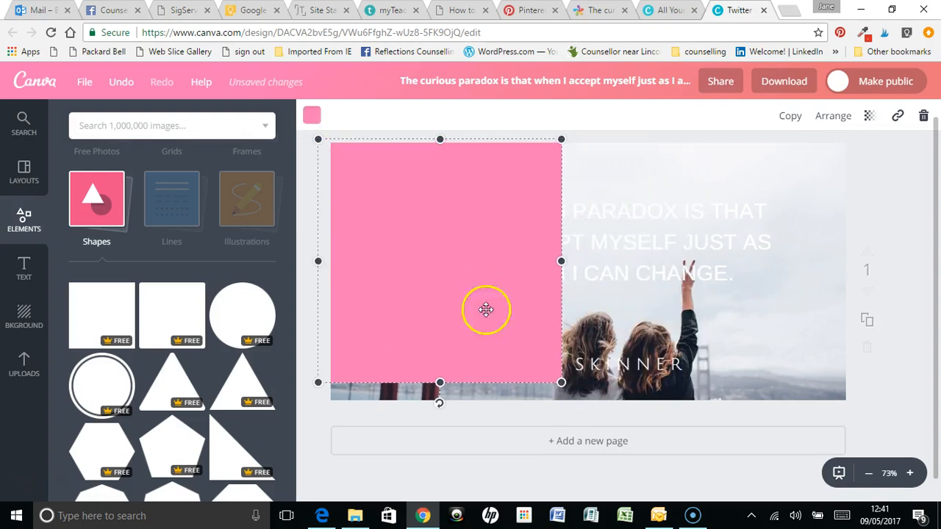
{"action": "left_click_drag", "start_coordinate": [562, 386], "coordinate": [587, 408]}
{"action": "left_click_drag", "start_coordinate": [583, 273], "coordinate": [849, 276]}
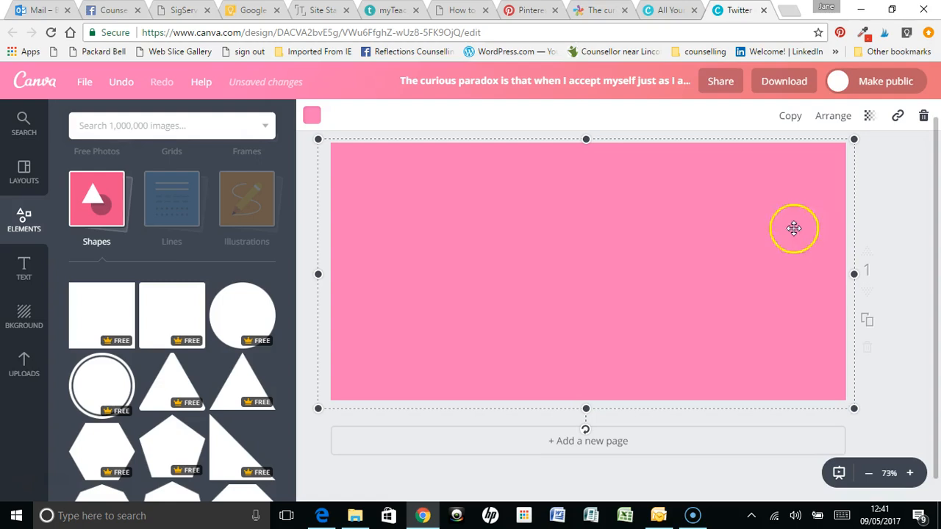
Set the pink shape's transparency to 51
{"action": "left_click", "coordinate": [869, 120]}
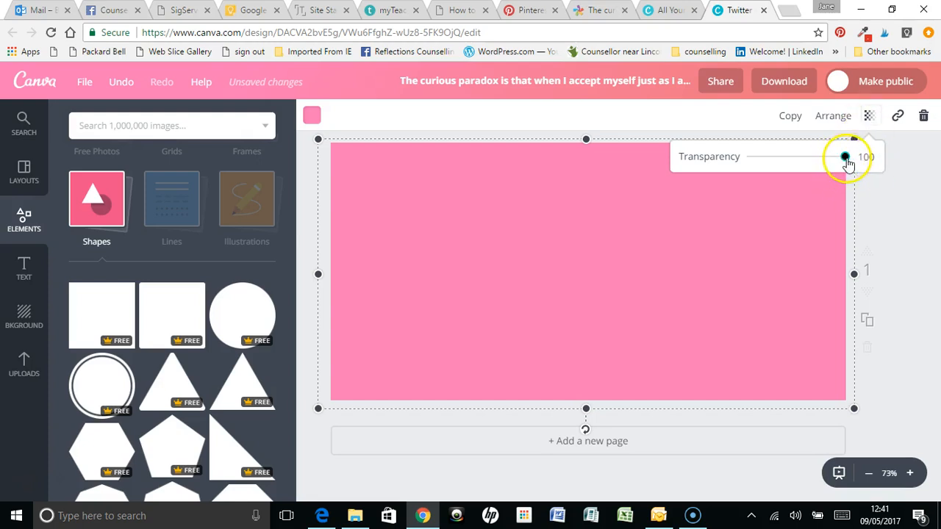
{"action": "left_click_drag", "start_coordinate": [846, 162], "coordinate": [803, 165]}
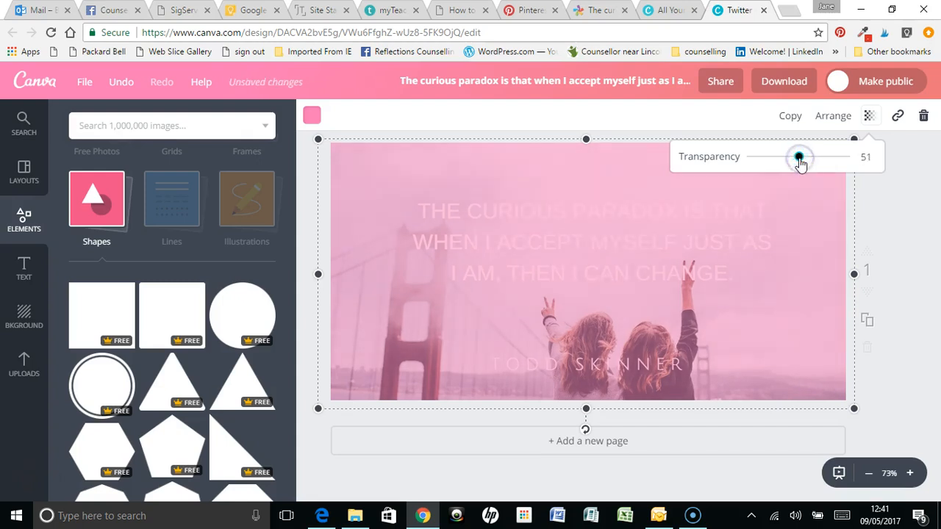
{"action": "left_click", "coordinate": [897, 215]}
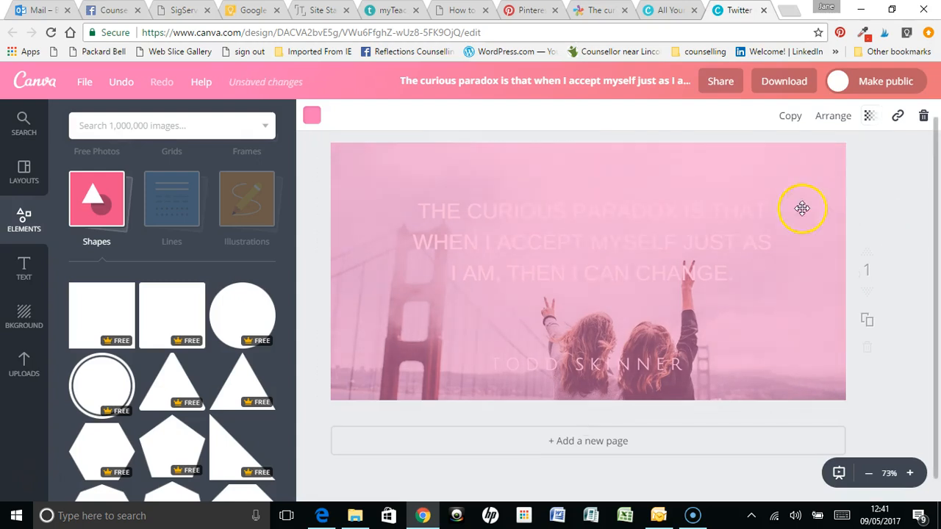
Send the pink overlay back behind the quote and author text, keeping it in front of the photo
{"action": "left_click", "coordinate": [509, 180]}
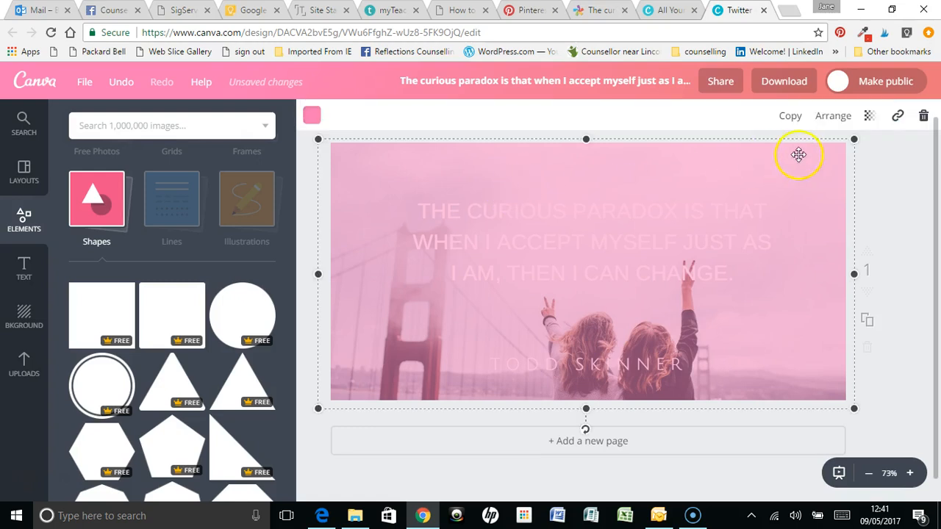
{"action": "left_click", "coordinate": [831, 120]}
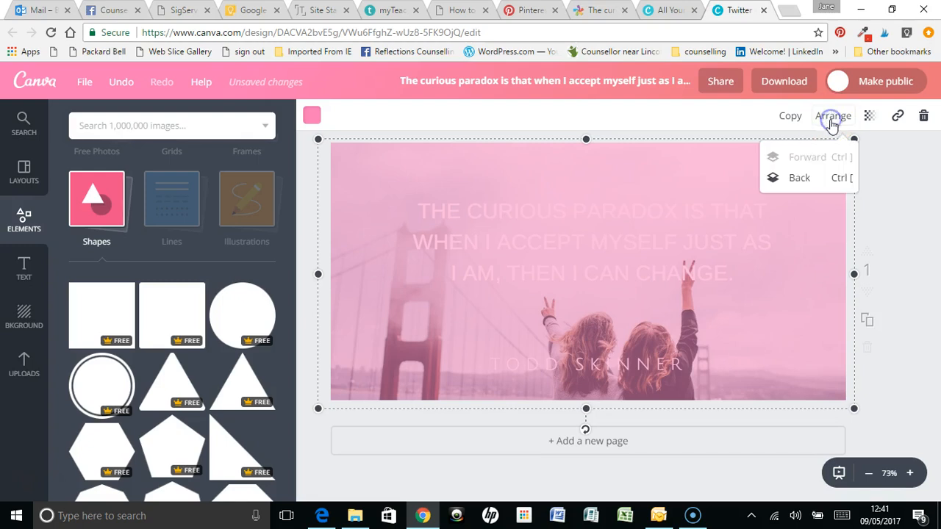
{"action": "left_click", "coordinate": [800, 185]}
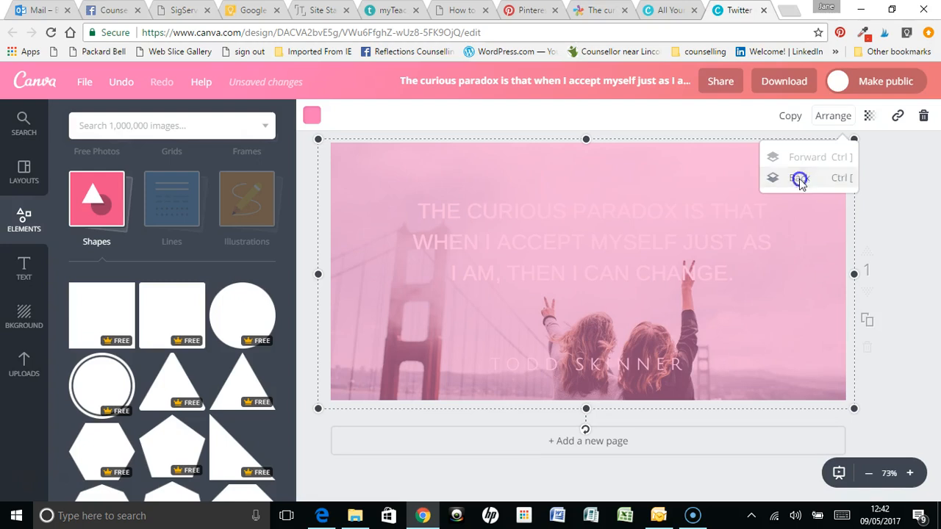
{"action": "left_click", "coordinate": [800, 184]}
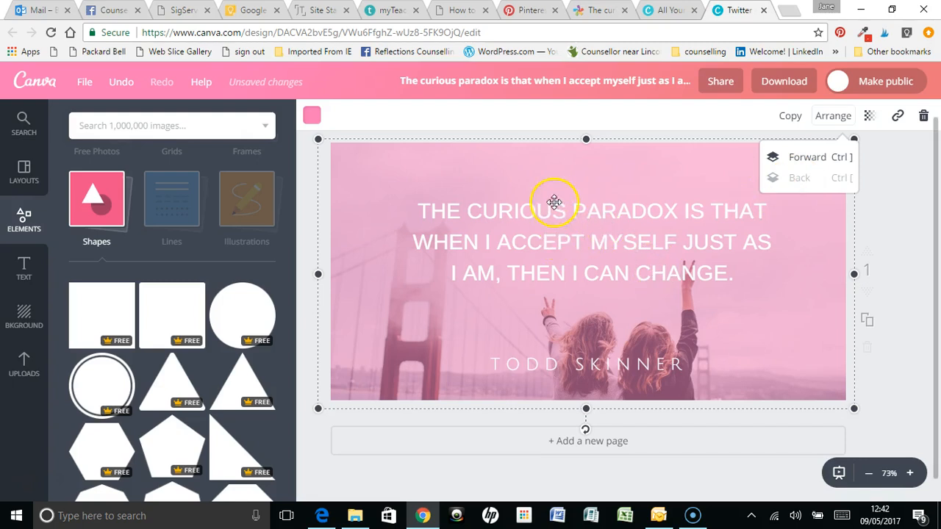
{"action": "left_click", "coordinate": [888, 229]}
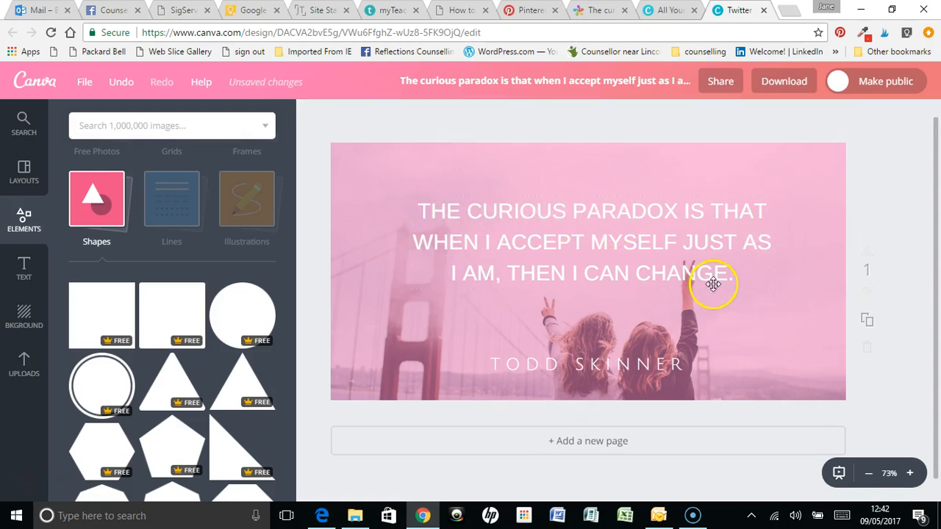
Recolour the overlay shape with the teal brand colour #54a4a6
{"action": "left_click", "coordinate": [336, 154]}
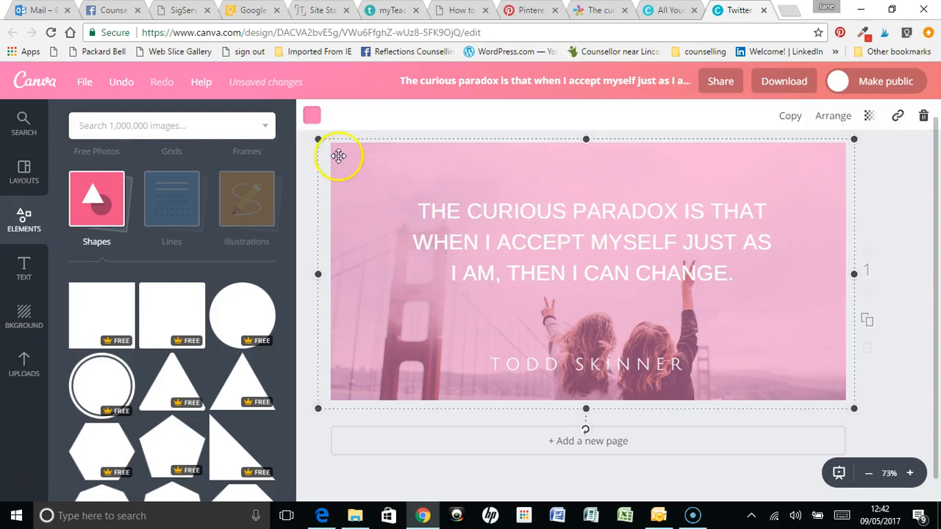
{"action": "left_click", "coordinate": [312, 119]}
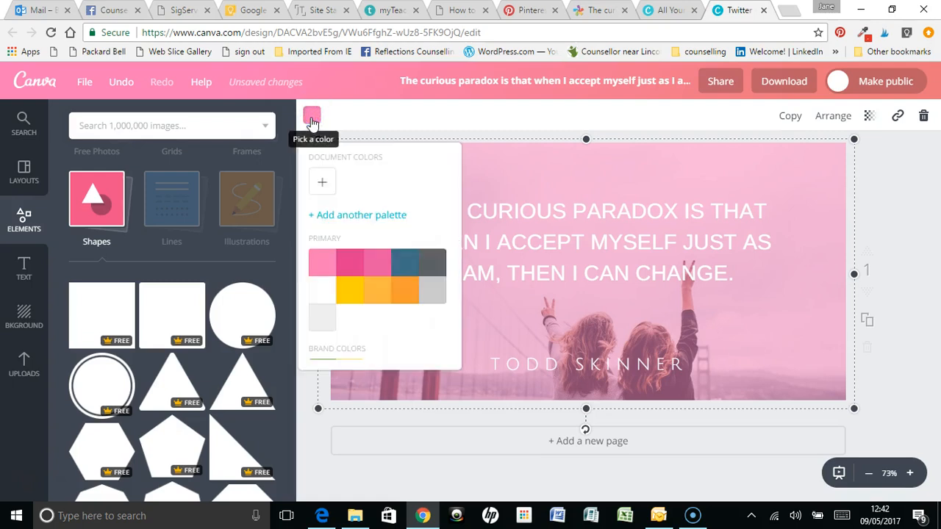
{"action": "scroll", "coordinate": [359, 271], "scroll_direction": "down", "scroll_amount": 5}
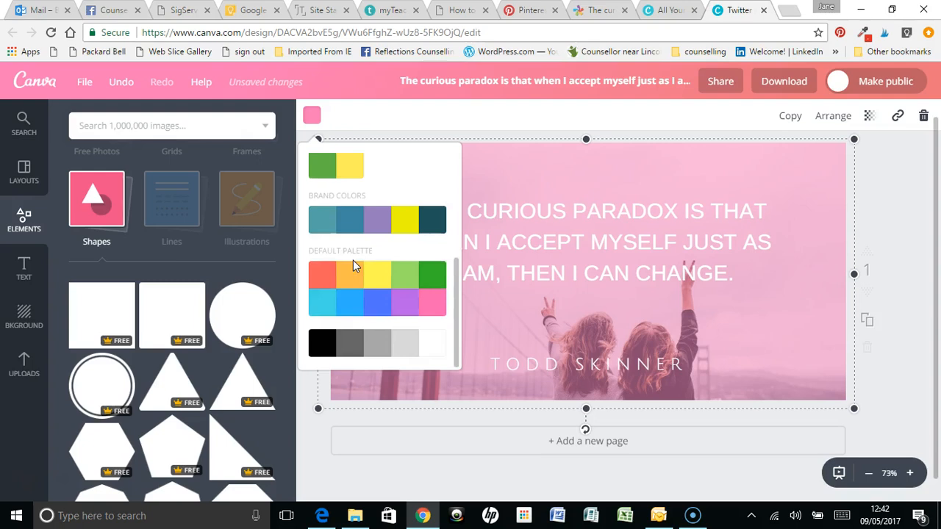
{"action": "scroll", "coordinate": [353, 260], "scroll_direction": "up", "scroll_amount": 2}
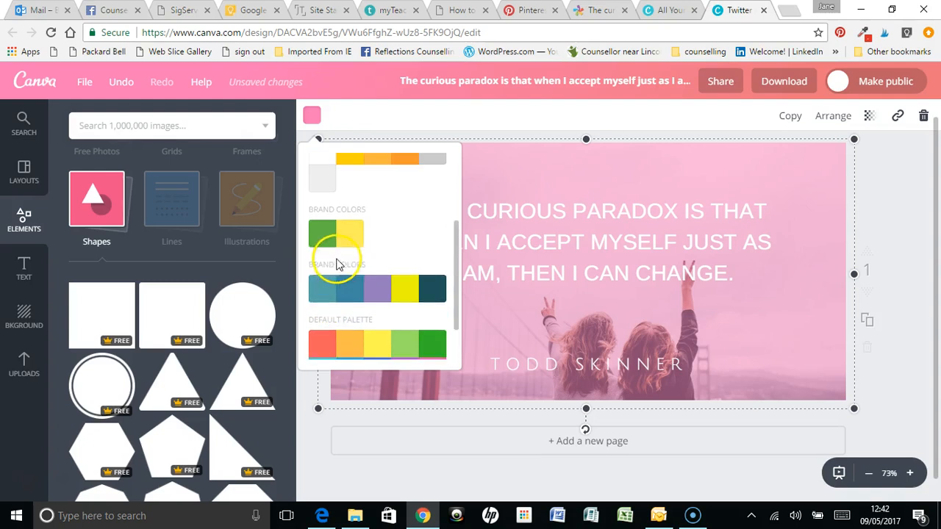
{"action": "left_click", "coordinate": [324, 294]}
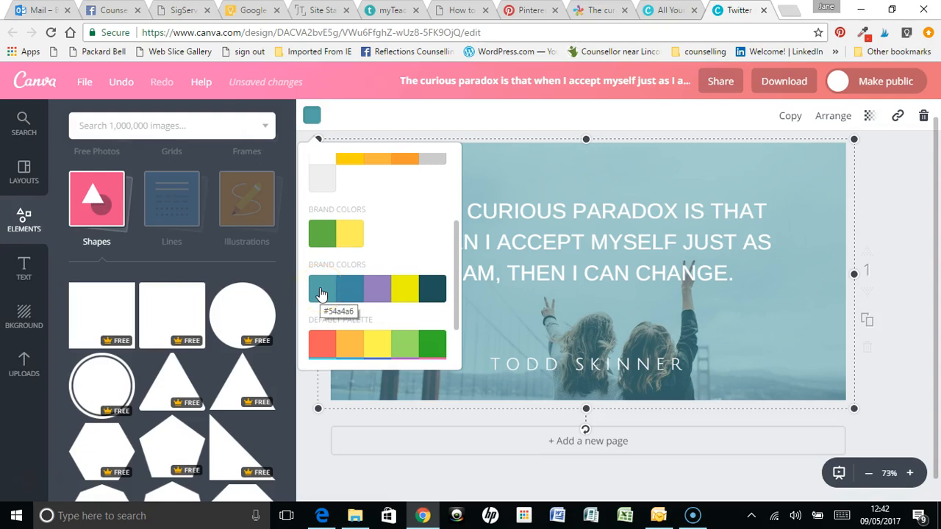
Try the dark teal brand colour and white on the overlay shape
{"action": "left_click", "coordinate": [433, 291]}
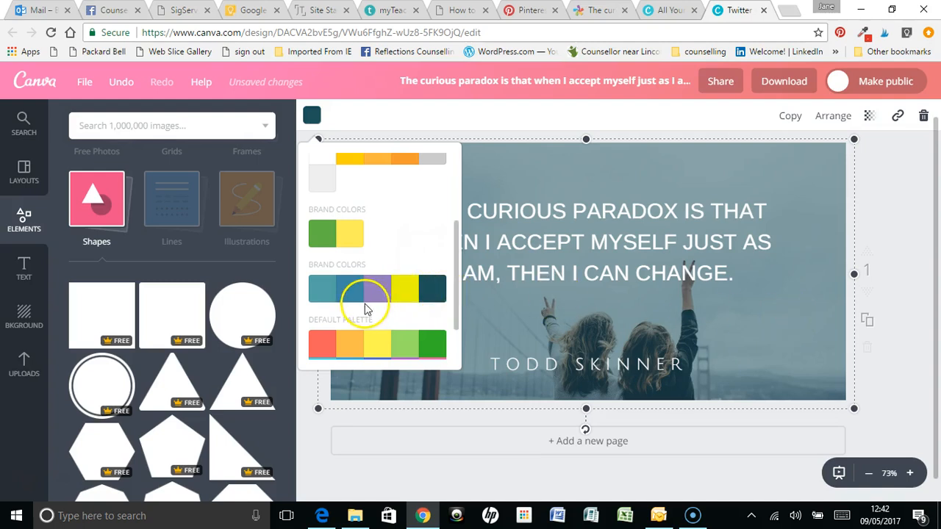
{"action": "scroll", "coordinate": [346, 290], "scroll_direction": "up", "scroll_amount": 3}
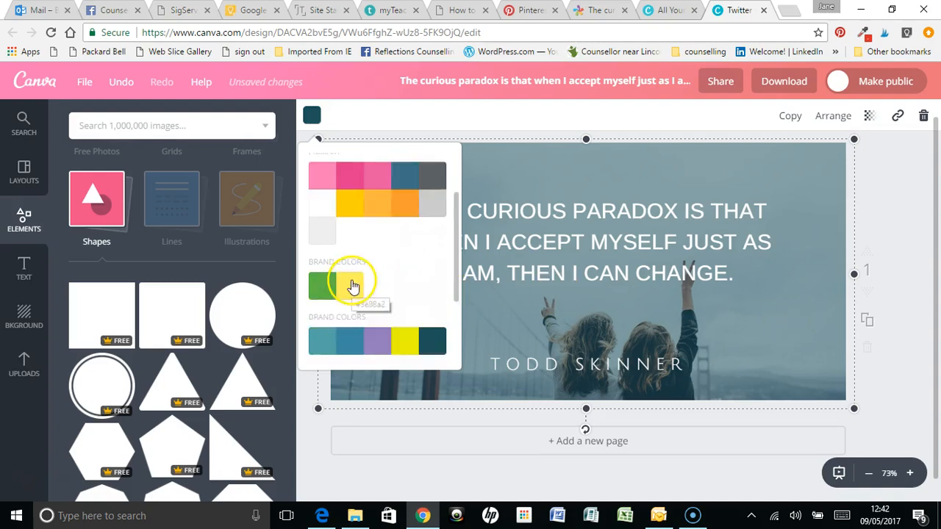
{"action": "left_click", "coordinate": [318, 289]}
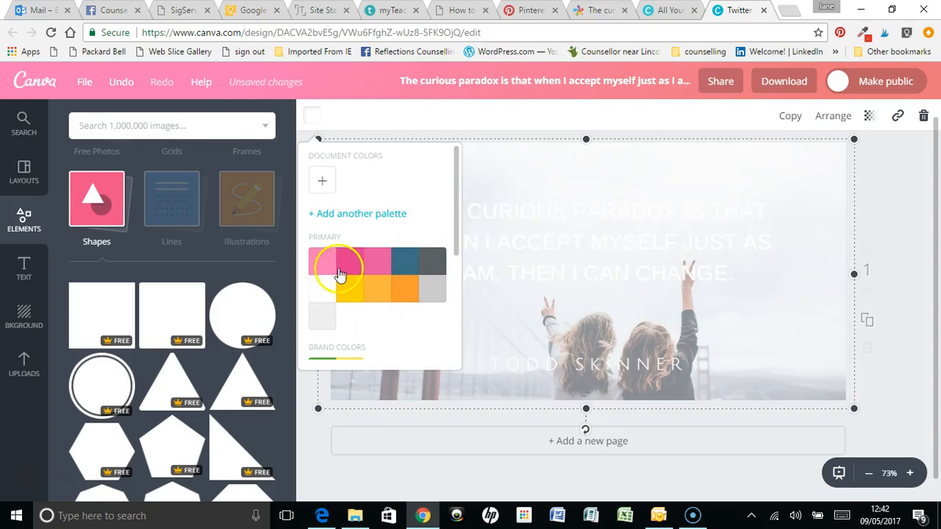
Recolour the overlay shape with black from the default palette
{"action": "scroll", "coordinate": [340, 274], "scroll_direction": "down", "scroll_amount": 4}
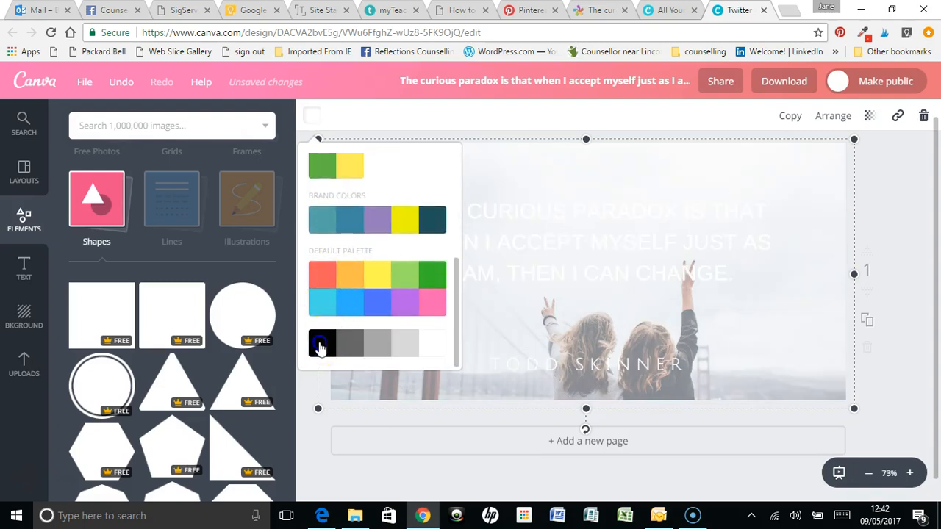
{"action": "left_click", "coordinate": [319, 345]}
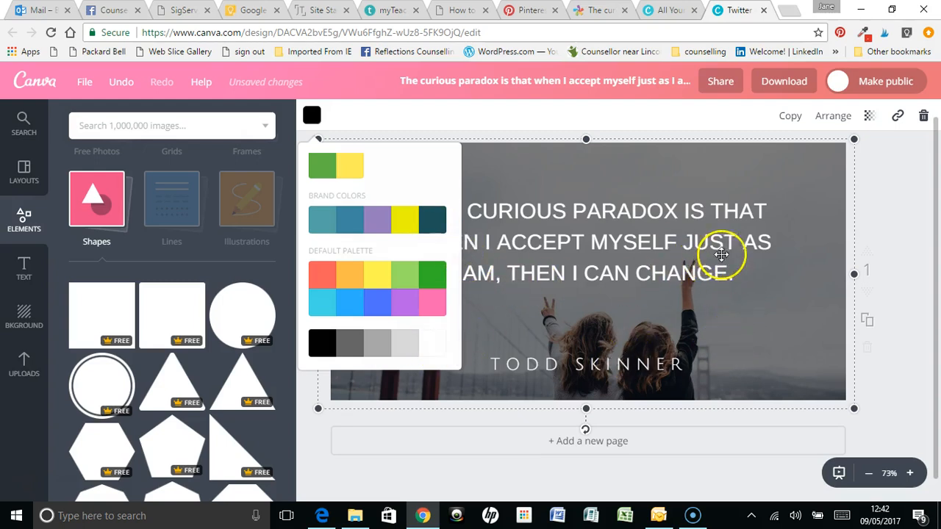
{"action": "left_click", "coordinate": [895, 228]}
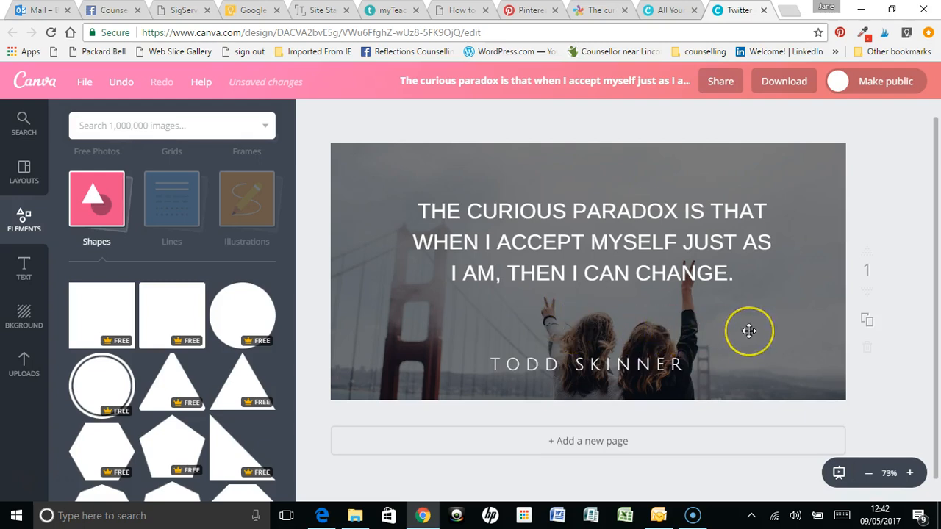
{"action": "left_click", "coordinate": [780, 324]}
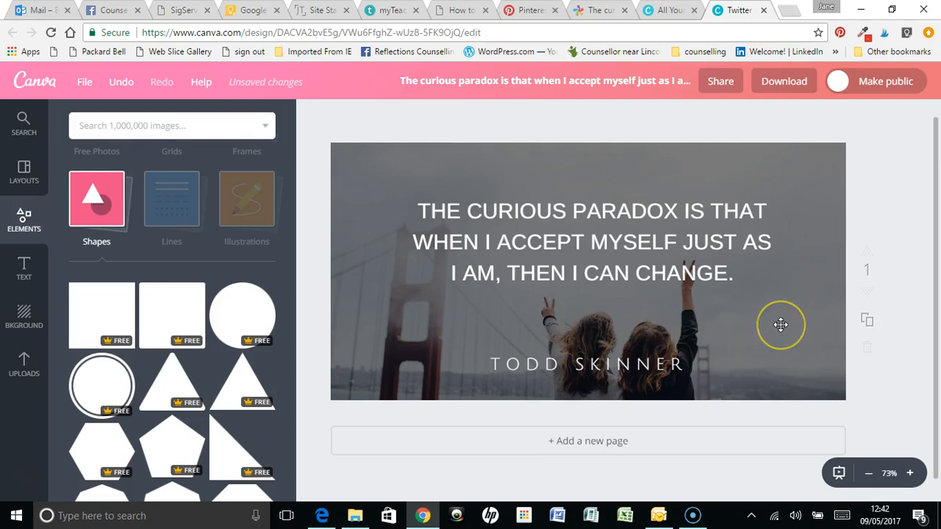
Replace the author name with CARL ROGERS and move it up directly beneath the quote
{"action": "left_click", "coordinate": [541, 370]}
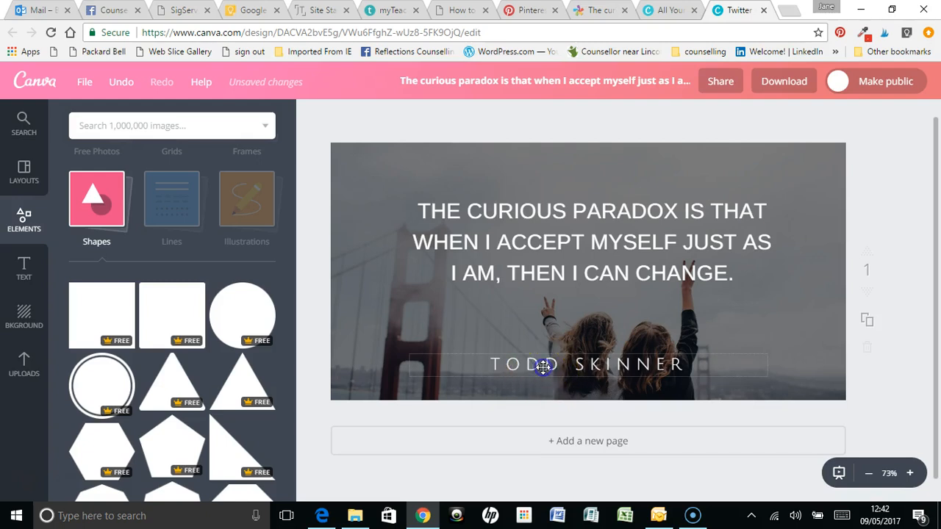
{"action": "left_click_drag", "start_coordinate": [689, 366], "coordinate": [480, 363]}
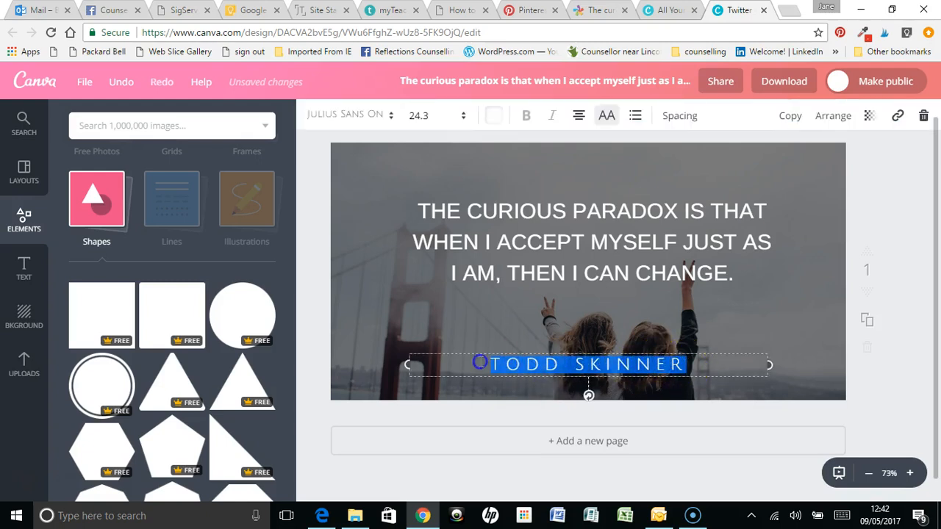
{"action": "type", "text": "CARL ROGERS"}
{"action": "left_click", "coordinate": [645, 346]}
{"action": "left_click", "coordinate": [630, 328]}
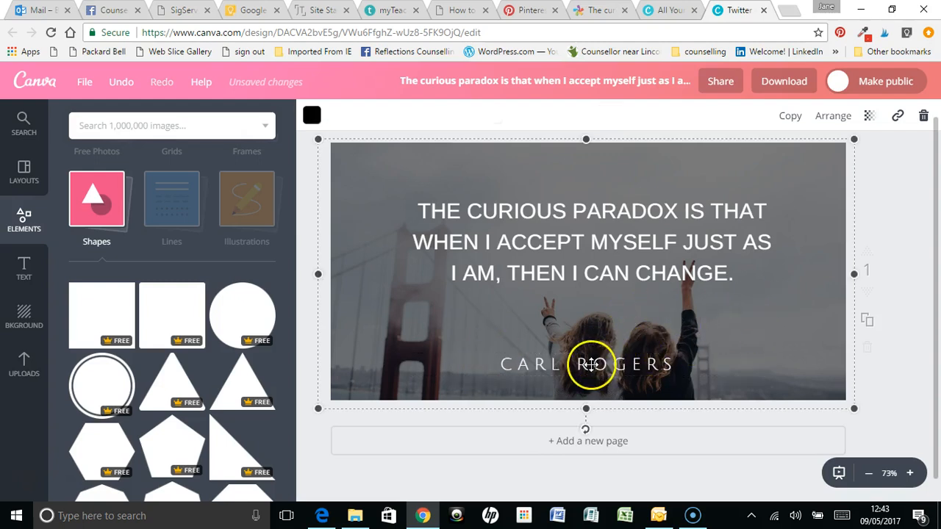
{"action": "left_click_drag", "start_coordinate": [588, 361], "coordinate": [589, 314]}
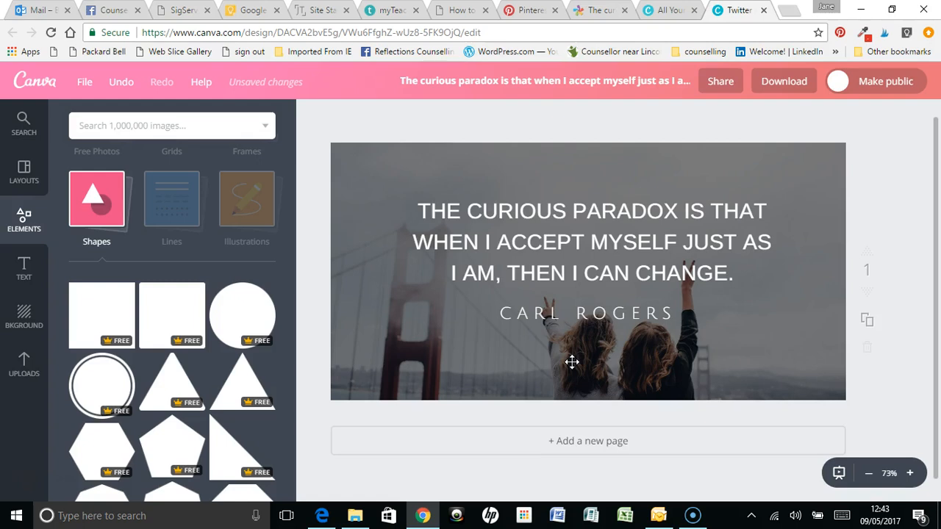
Add a heading text box and move it down to the bottom of the image, below the author name
{"action": "left_click", "coordinate": [24, 281]}
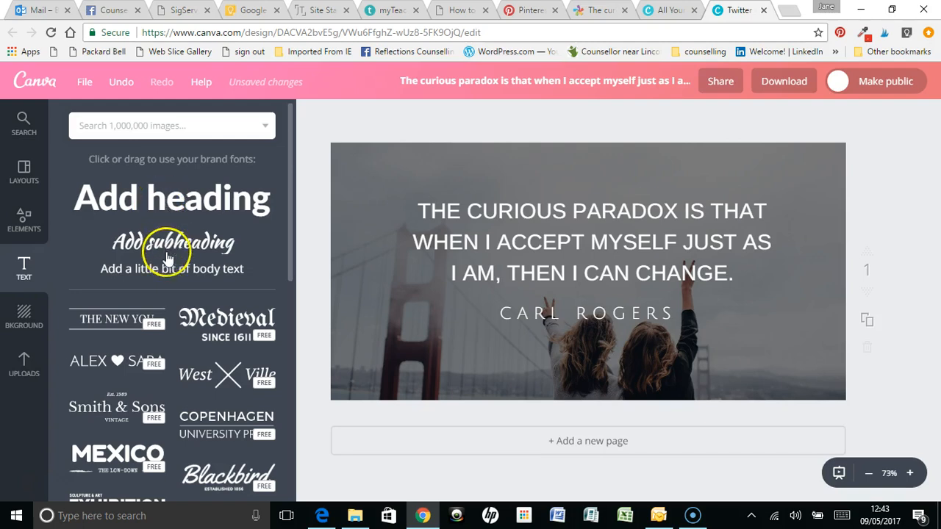
{"action": "left_click", "coordinate": [164, 199]}
{"action": "double_click", "coordinate": [578, 289]}
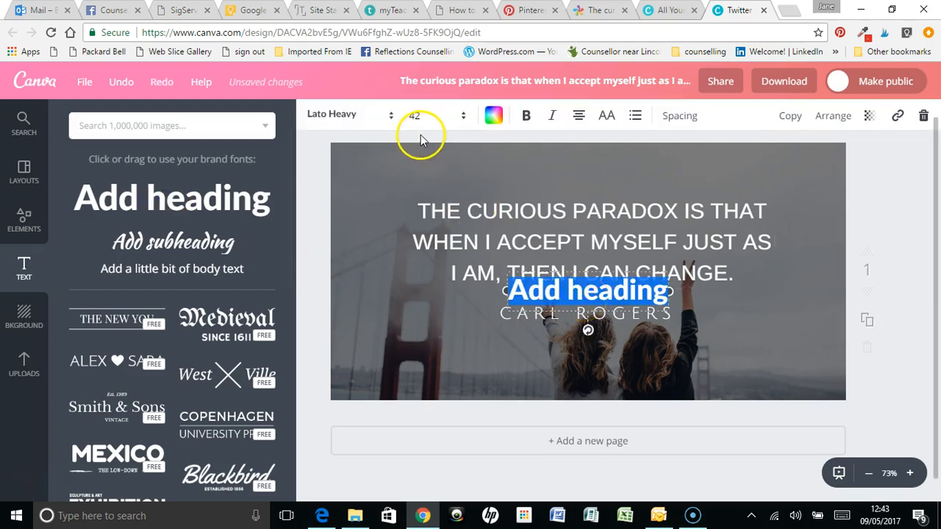
{"action": "left_click", "coordinate": [774, 311]}
{"action": "left_click_drag", "start_coordinate": [600, 295], "coordinate": [600, 384]}
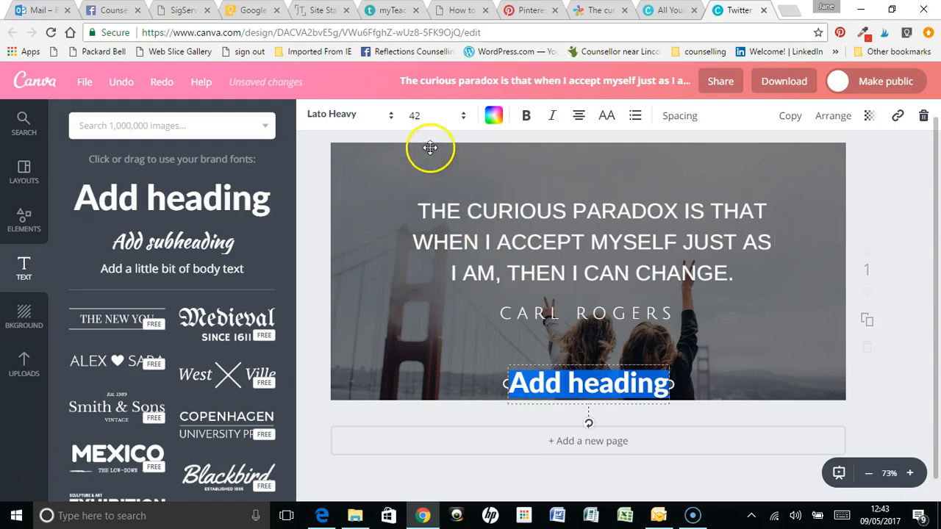
Set the new heading's font size to 16 and its colour to white
{"action": "left_click", "coordinate": [456, 116]}
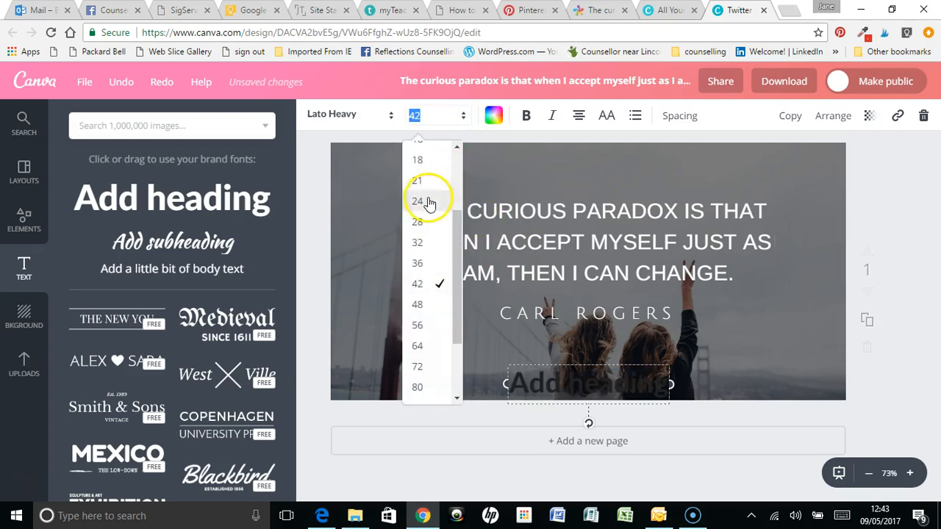
{"action": "scroll", "coordinate": [429, 203], "scroll_direction": "up", "scroll_amount": 2}
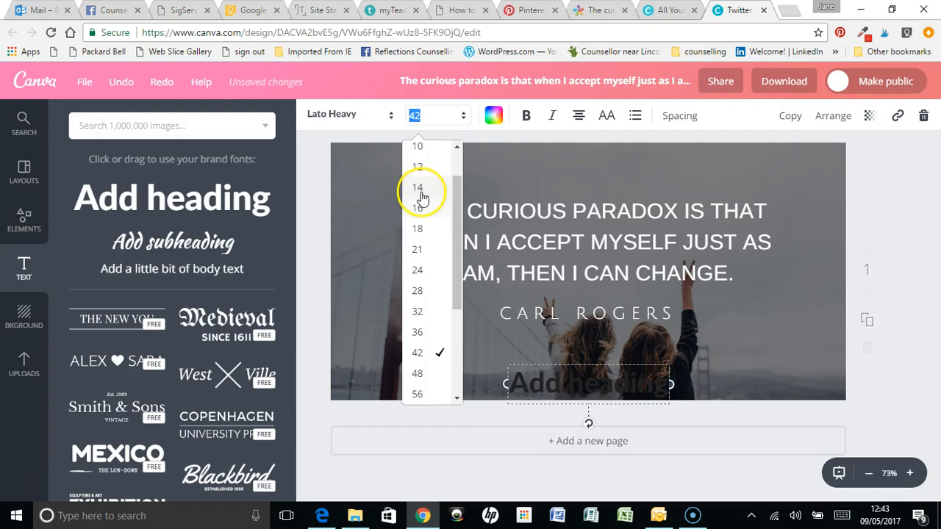
{"action": "left_click", "coordinate": [419, 190]}
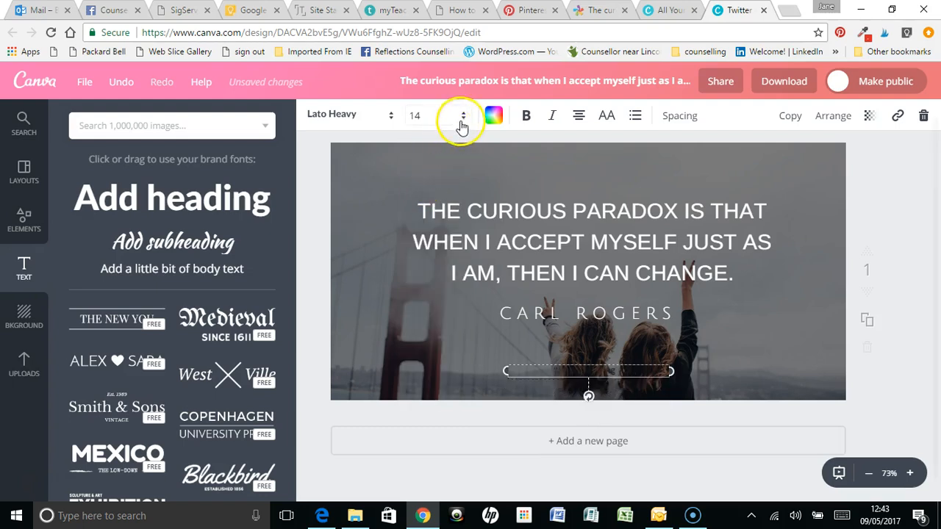
{"action": "left_click", "coordinate": [462, 125]}
{"action": "left_click", "coordinate": [425, 214]}
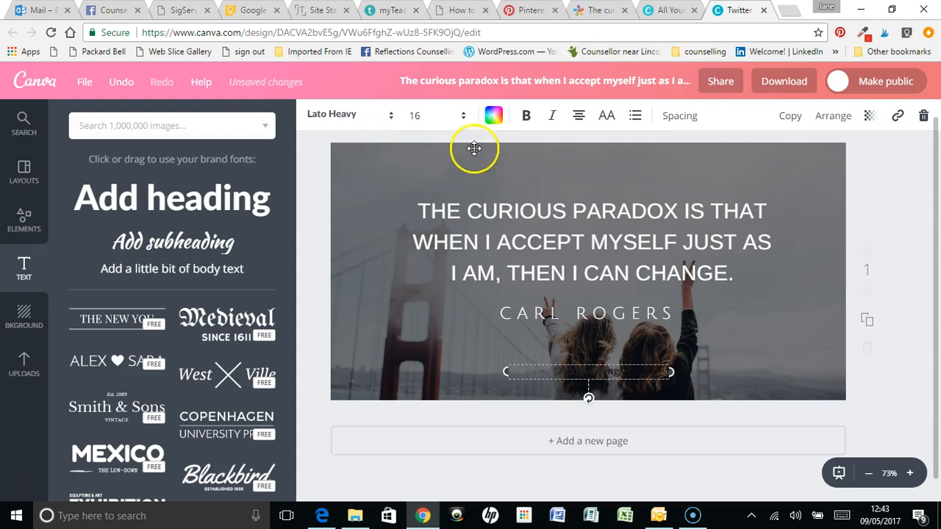
{"action": "left_click", "coordinate": [493, 118]}
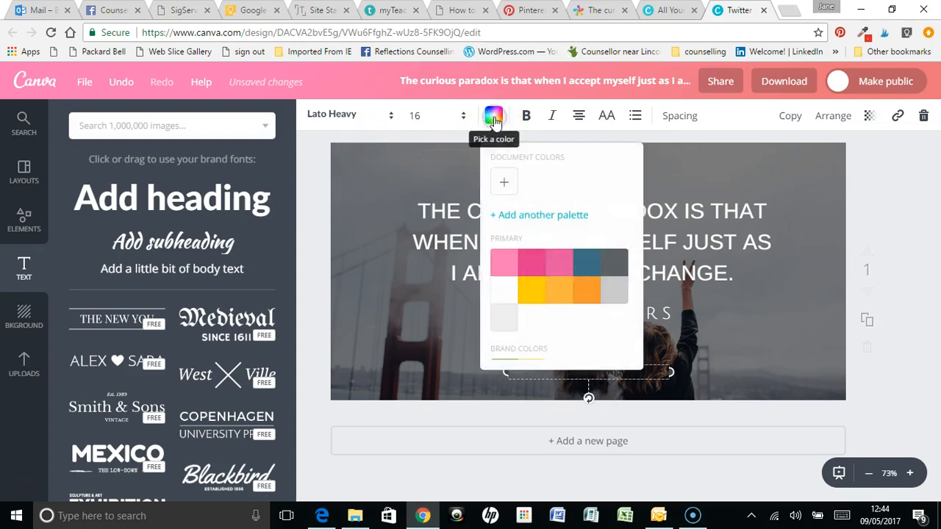
{"action": "left_click", "coordinate": [502, 294]}
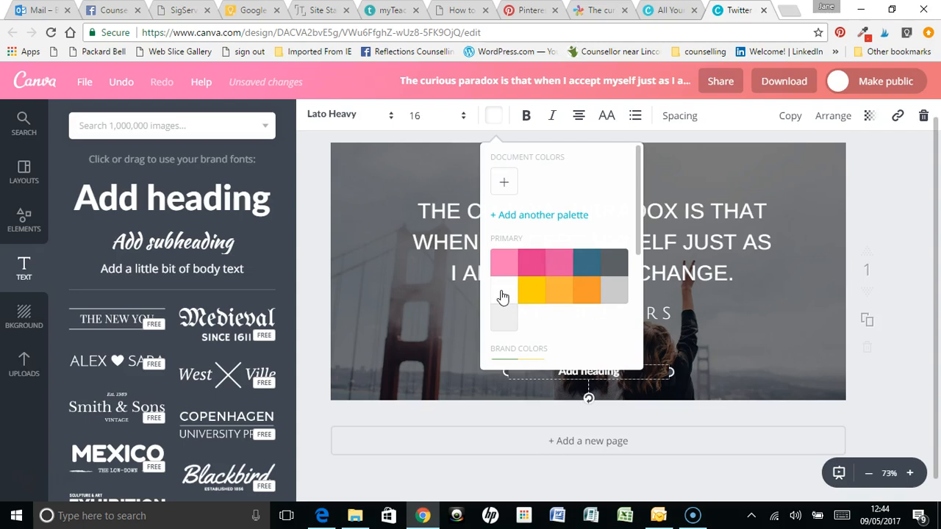
{"action": "left_click", "coordinate": [606, 121]}
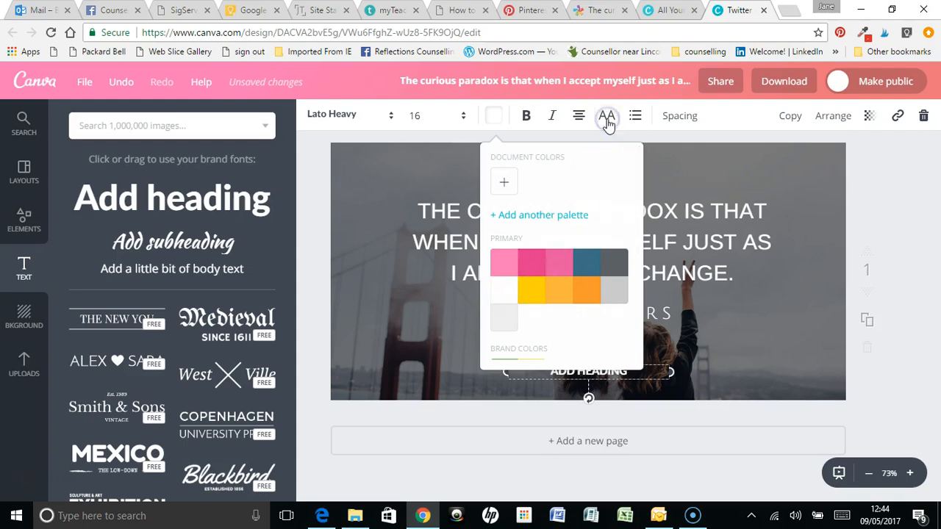
{"action": "left_click", "coordinate": [607, 121]}
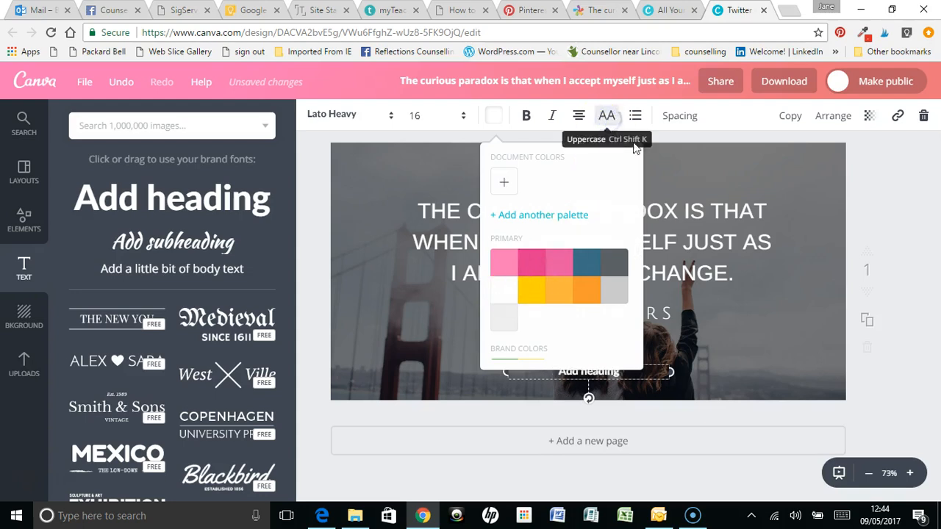
{"action": "left_click", "coordinate": [572, 126]}
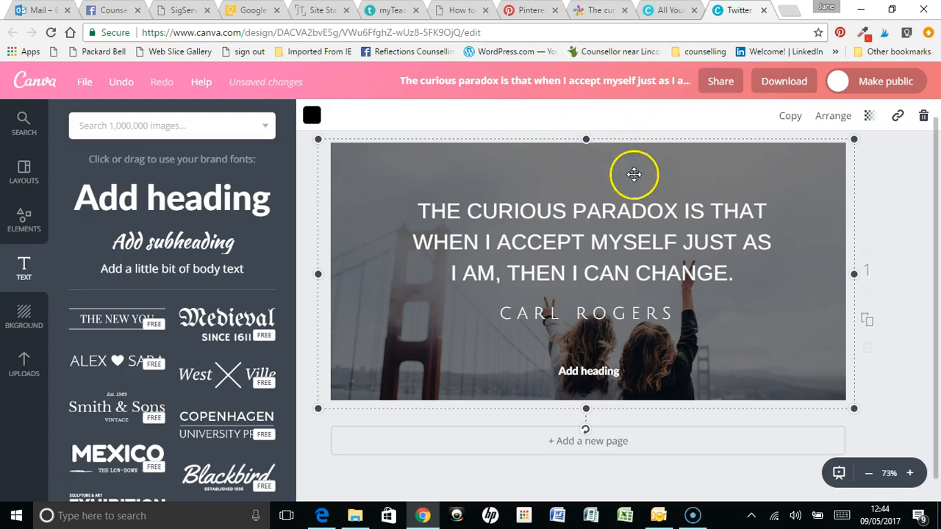
{"action": "left_click", "coordinate": [887, 201]}
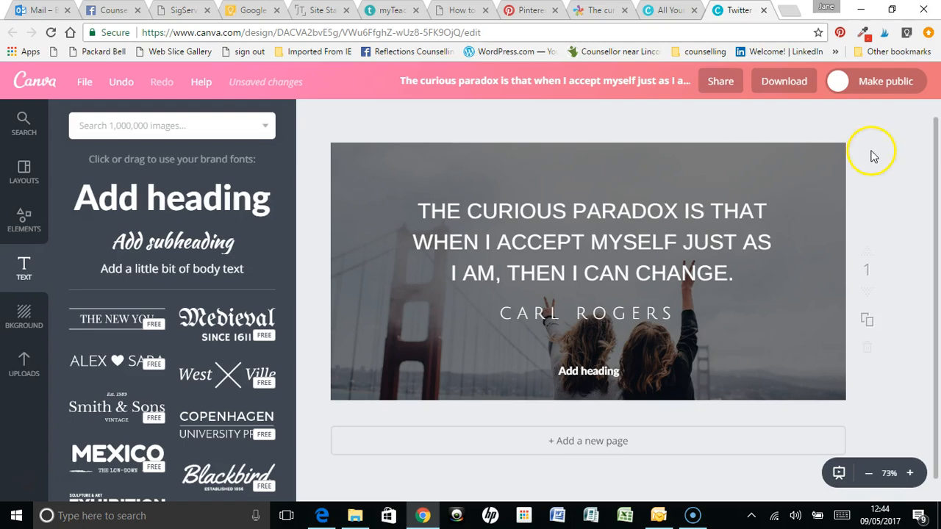
Set the heading to uppercase and replace its placeholder text with the owner's website address
{"action": "double_click", "coordinate": [592, 377]}
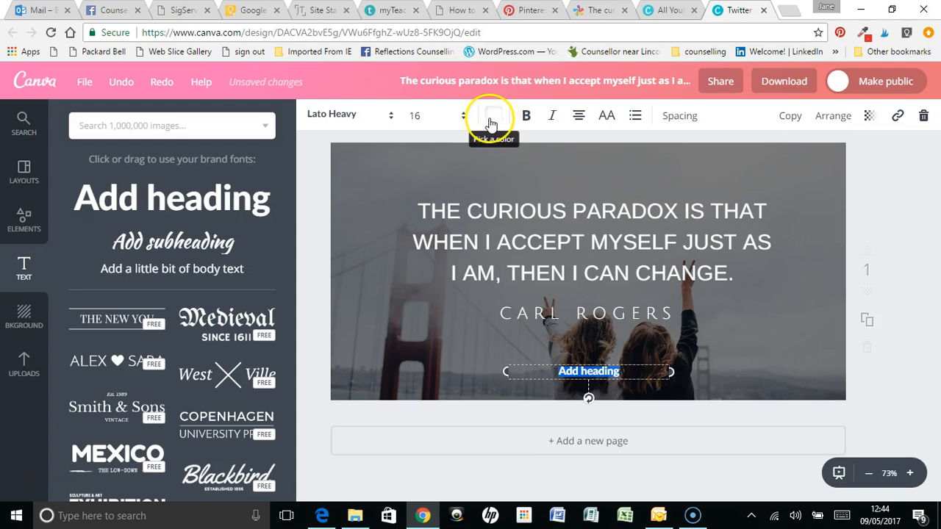
{"action": "left_click", "coordinate": [608, 118]}
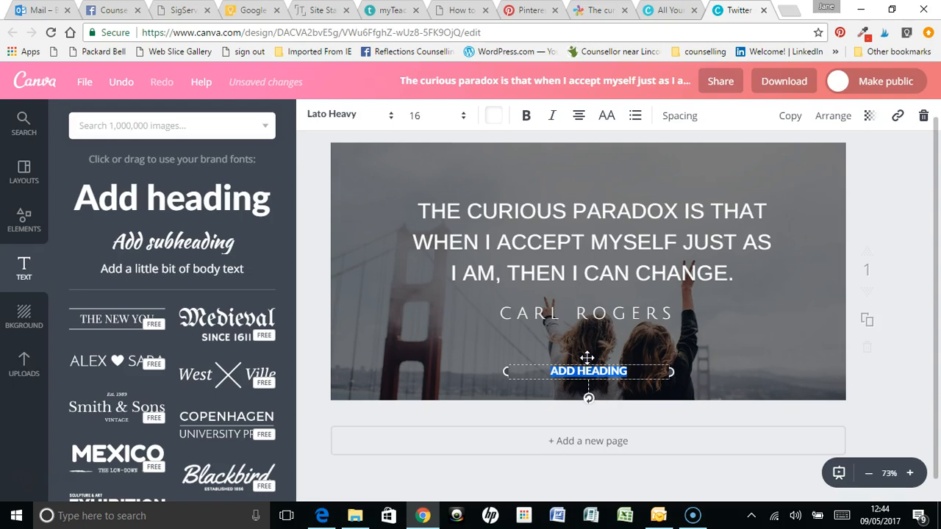
{"action": "key", "text": "ctrl+v"}
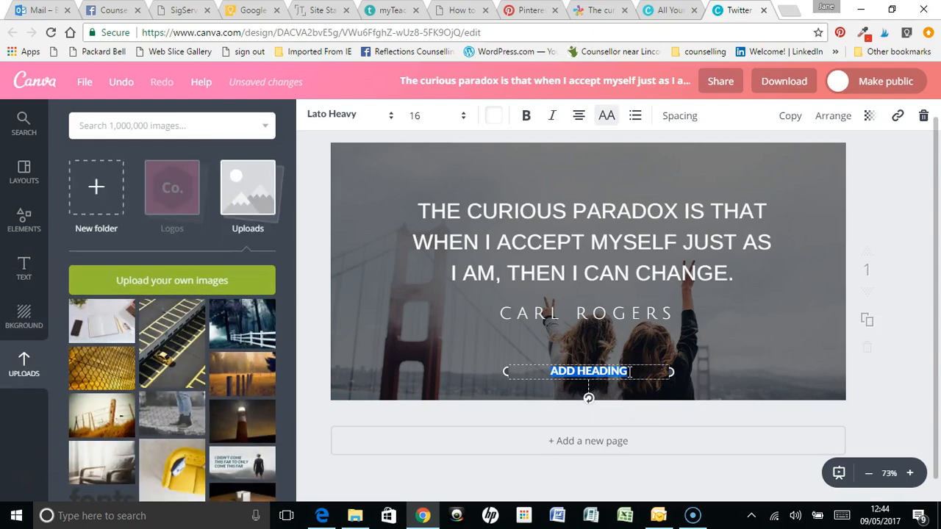
{"action": "left_click_drag", "start_coordinate": [626, 372], "coordinate": [592, 376]}
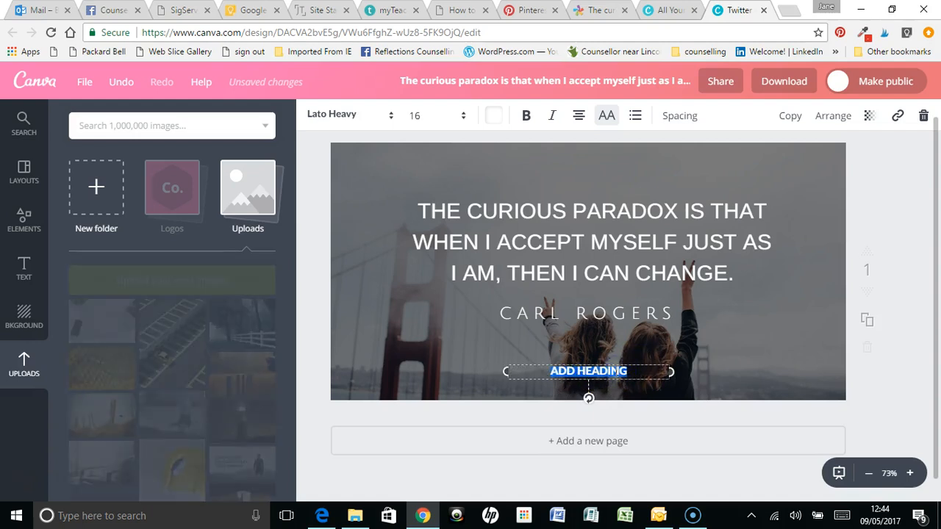
{"action": "type", "text": "ww"}
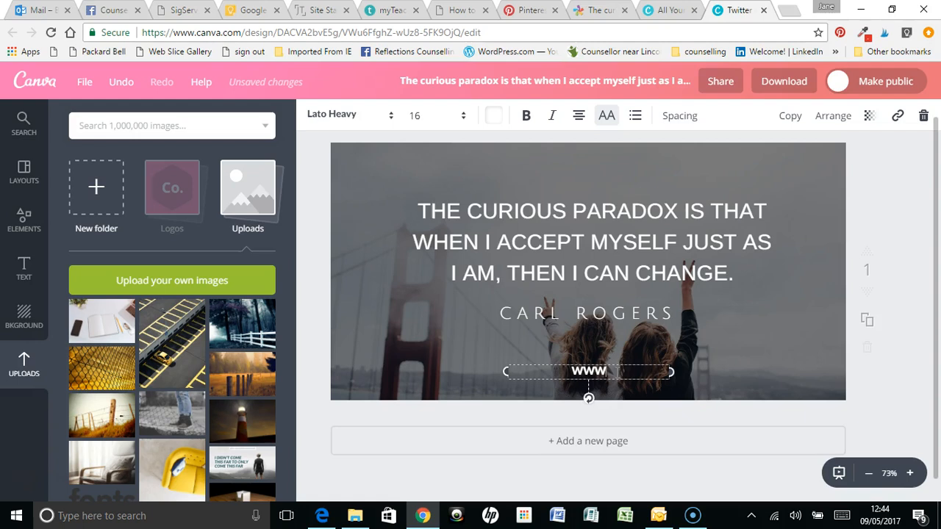
{"action": "type", "text": "w.janetravis.c"}
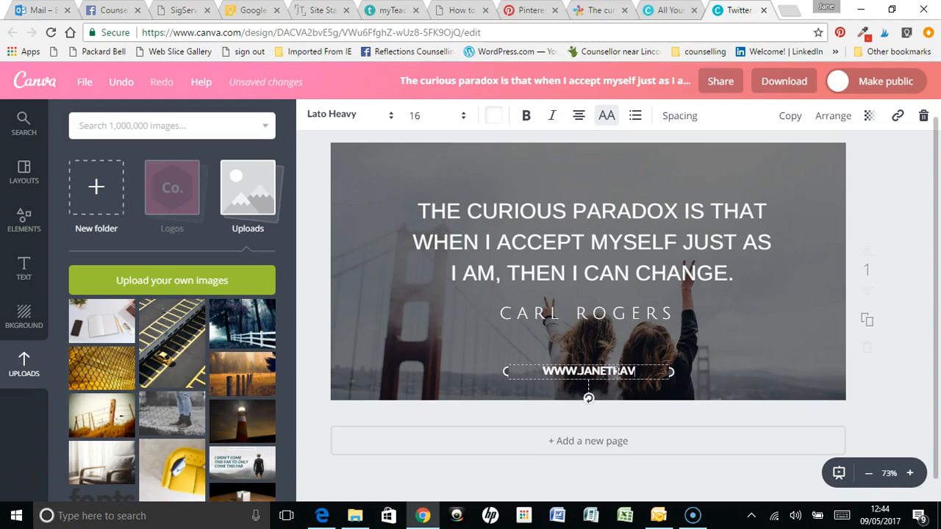
{"action": "type", "text": "o.uk"}
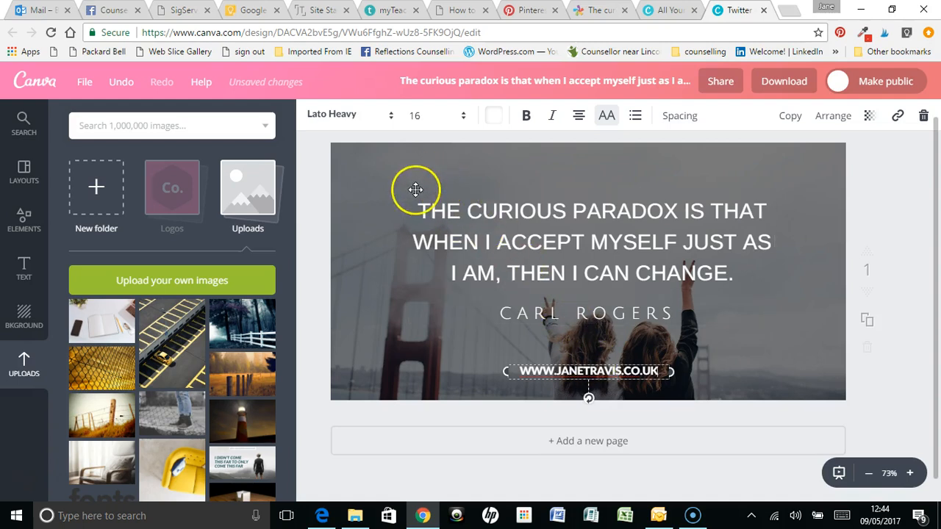
Set the website address font to Helveticish and move the text to the image's lower-right corner
{"action": "left_click", "coordinate": [390, 116]}
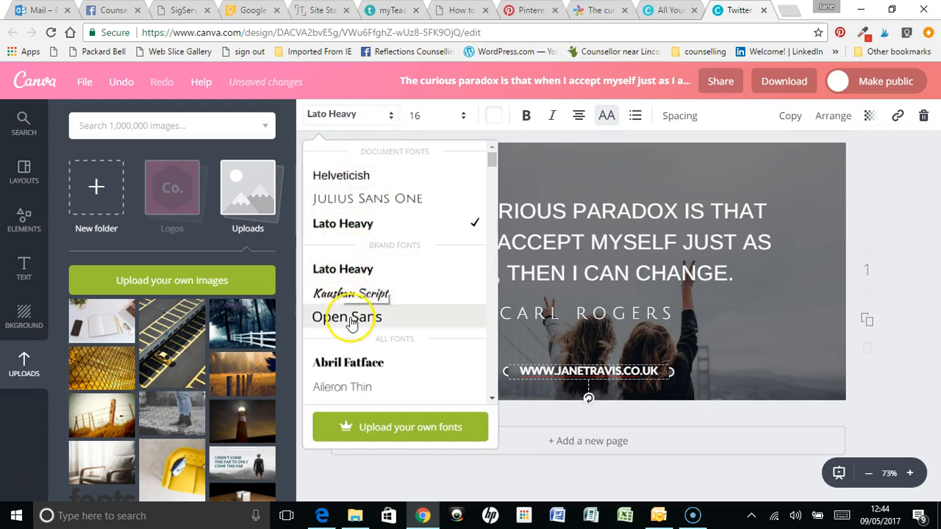
{"action": "left_click", "coordinate": [345, 177]}
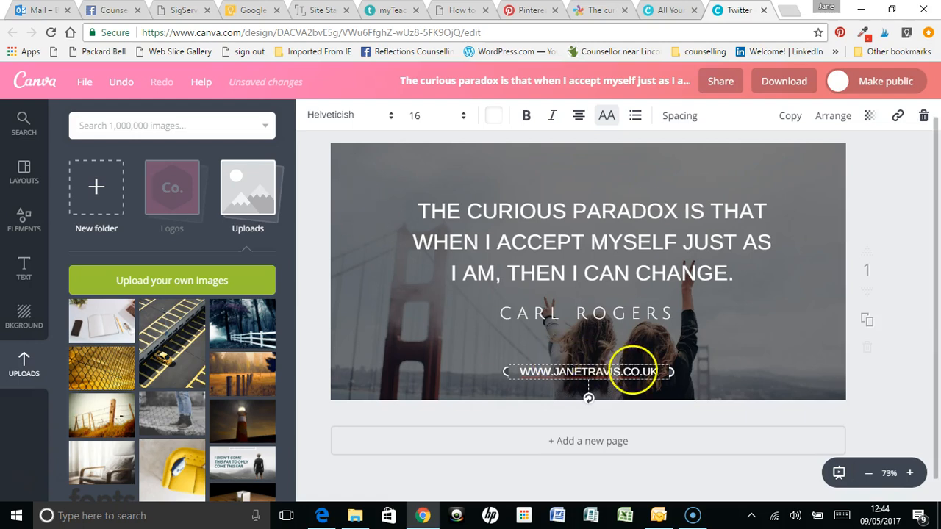
{"action": "left_click", "coordinate": [900, 309]}
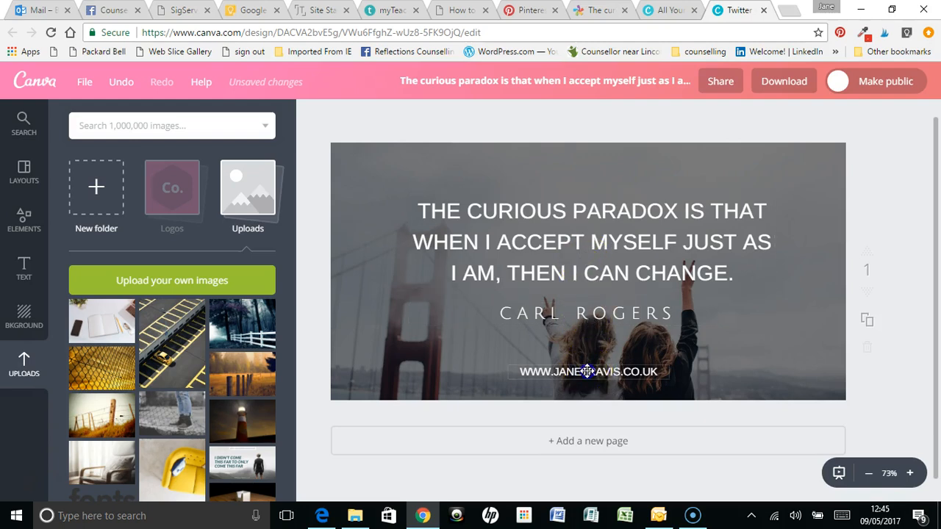
{"action": "left_click_drag", "start_coordinate": [588, 373], "coordinate": [763, 384]}
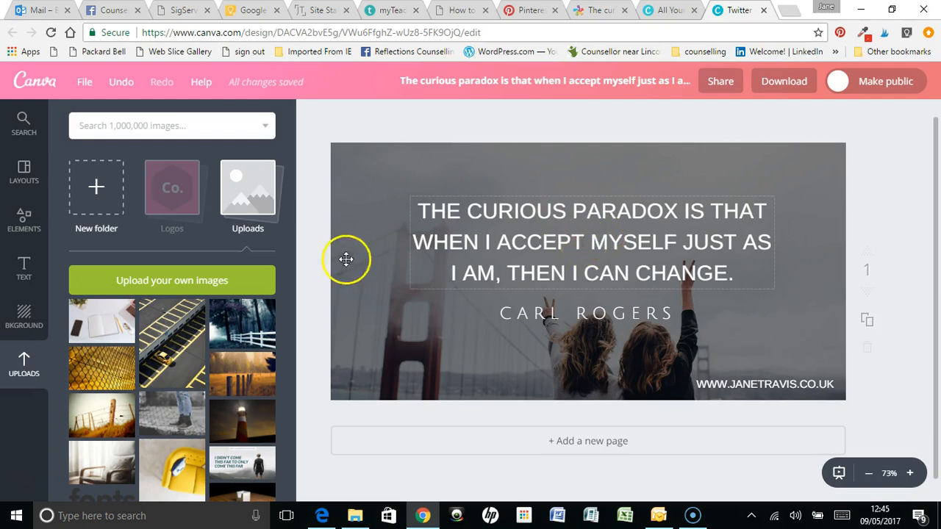
{"action": "left_click", "coordinate": [22, 368]}
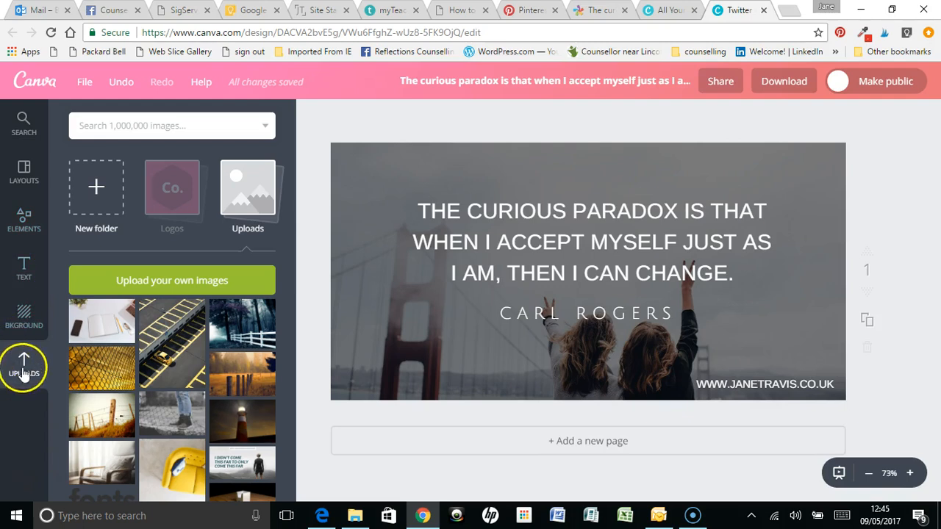
{"action": "left_click", "coordinate": [154, 283]}
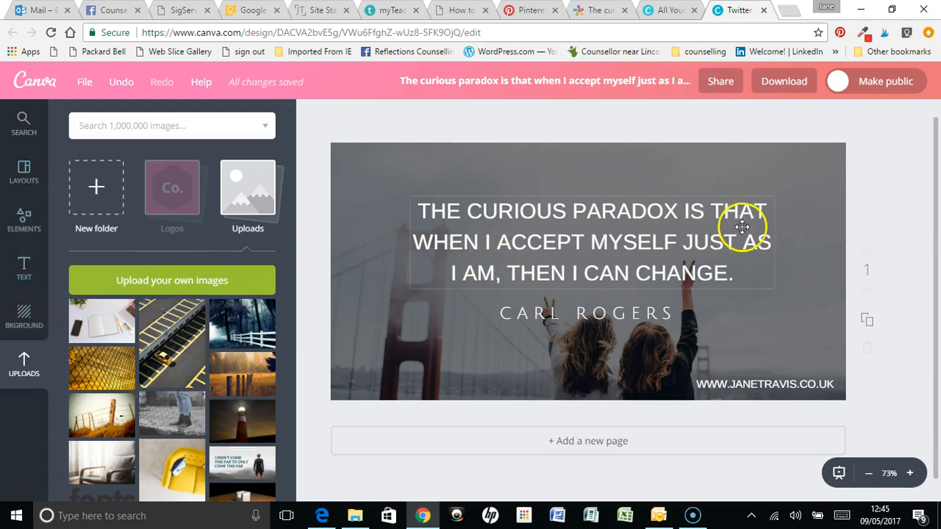
Replace the design title with "carl rogets quote" and make the design public, saving the change
{"action": "left_click", "coordinate": [603, 83]}
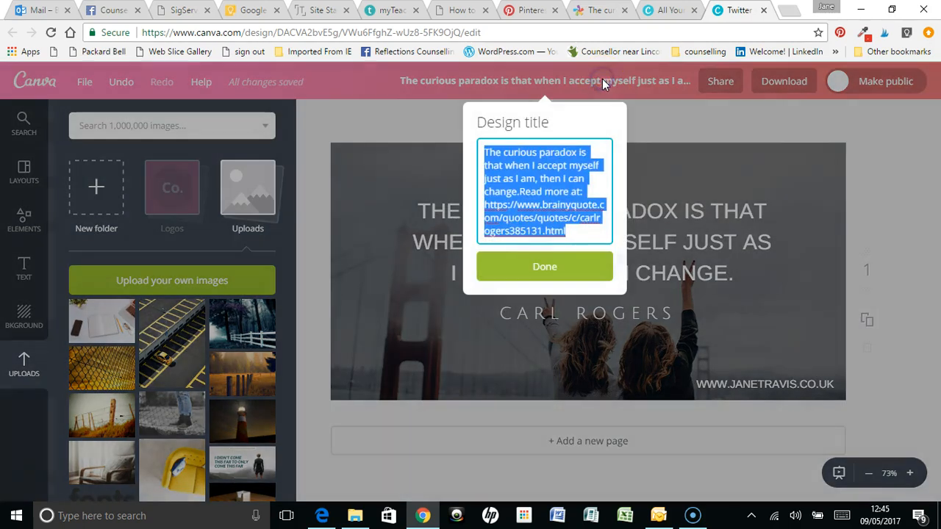
{"action": "left_click", "coordinate": [572, 233]}
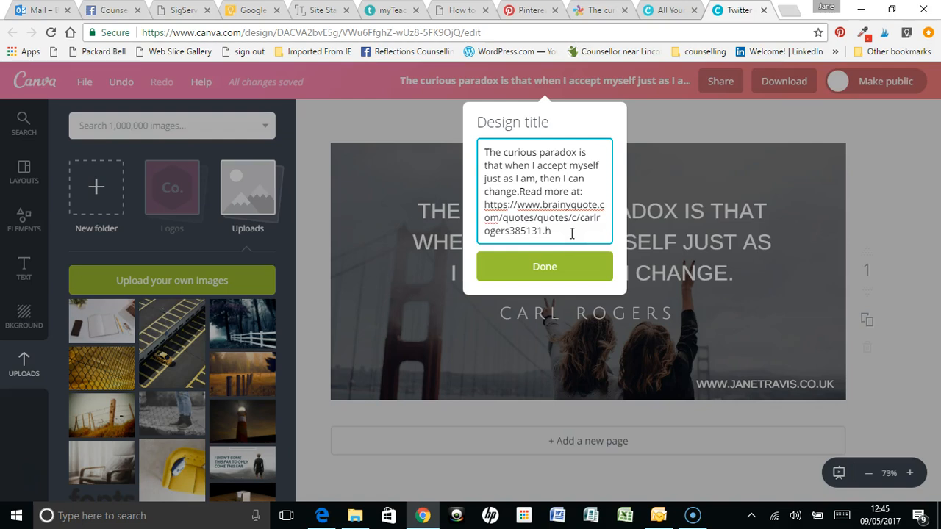
{"action": "key", "text": "BackSpace"}
{"action": "key", "text": "BackSpace"}
{"action": "key", "text": "BackSpace"}
{"action": "key", "text": "BackSpace"}
{"action": "key", "text": "BackSpace"}
{"action": "key", "text": "BackSpace"}
{"action": "key", "text": "BackSpace"}
{"action": "key", "text": "BackSpace"}
{"action": "key", "text": "BackSpace"}
{"action": "key", "text": "BackSpace"}
{"action": "key", "text": "BackSpace"}
{"action": "key", "text": "BackSpace"}
{"action": "key", "text": "BackSpace"}
{"action": "key", "text": "BackSpace"}
{"action": "key", "text": "BackSpace"}
{"action": "key", "text": "BackSpace"}
{"action": "key", "text": "BackSpace"}
{"action": "key", "text": "BackSpace"}
{"action": "key", "text": "BackSpace"}
{"action": "key", "text": "BackSpace"}
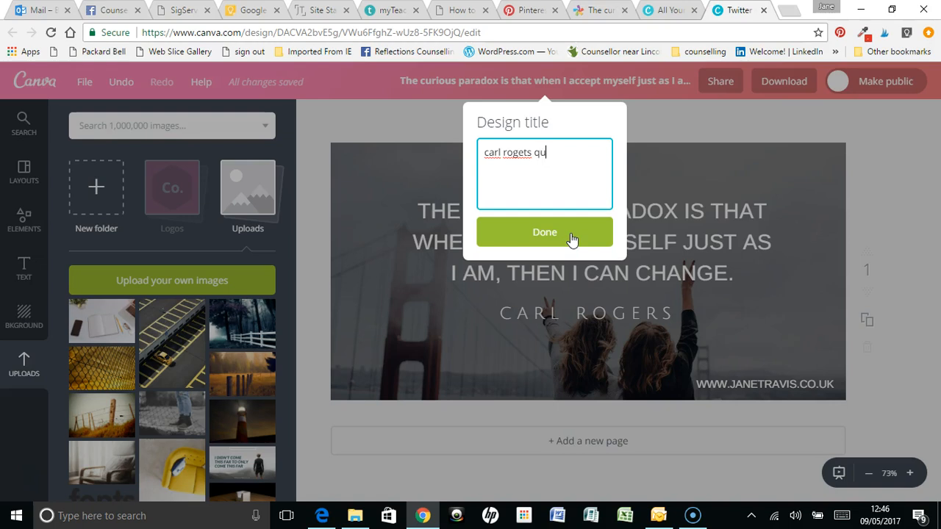
{"action": "left_click", "coordinate": [524, 153]}
{"action": "left_click", "coordinate": [556, 232]}
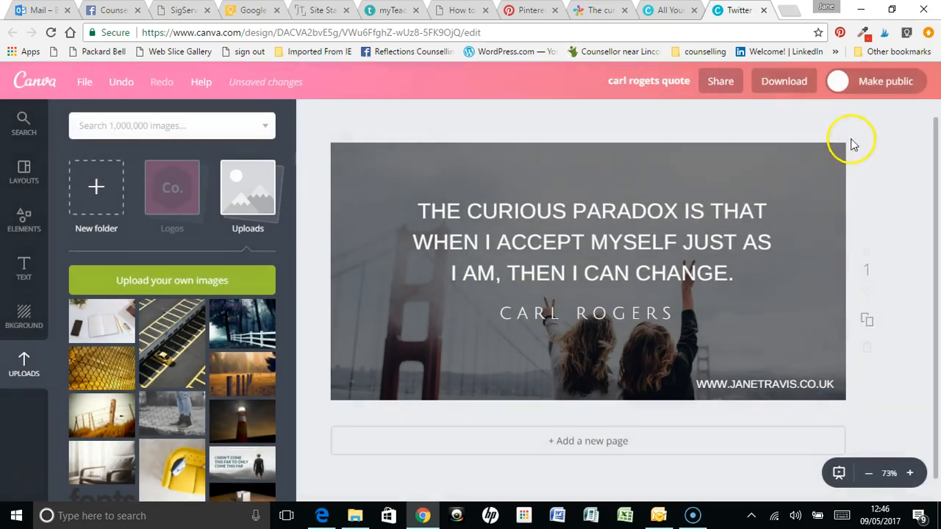
{"action": "left_click", "coordinate": [887, 83]}
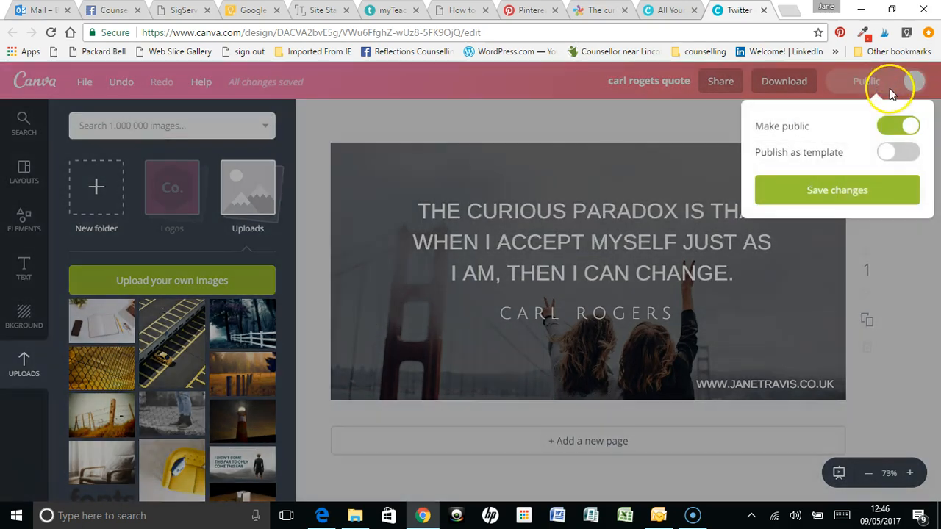
{"action": "left_click", "coordinate": [835, 193]}
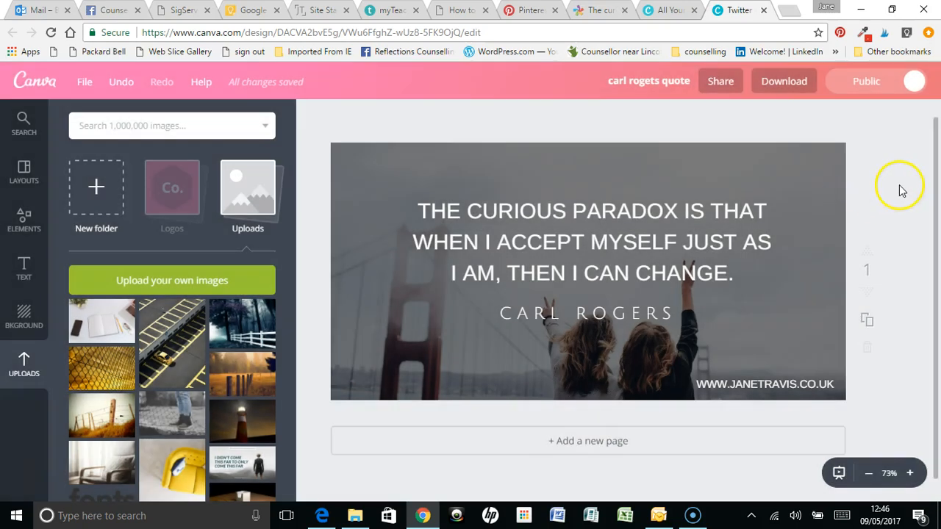
Download the design as a PNG without a transparent background and dismiss the download message
{"action": "left_click", "coordinate": [785, 81]}
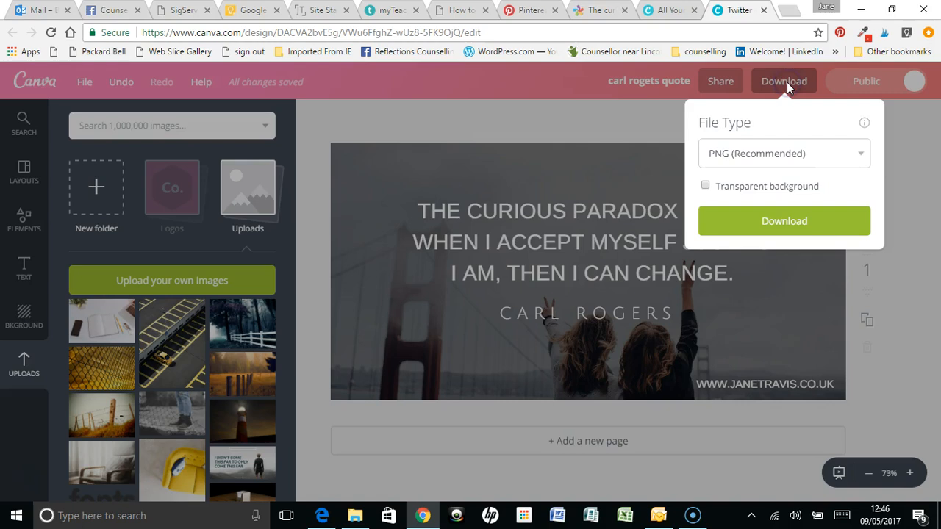
{"action": "left_click", "coordinate": [862, 155]}
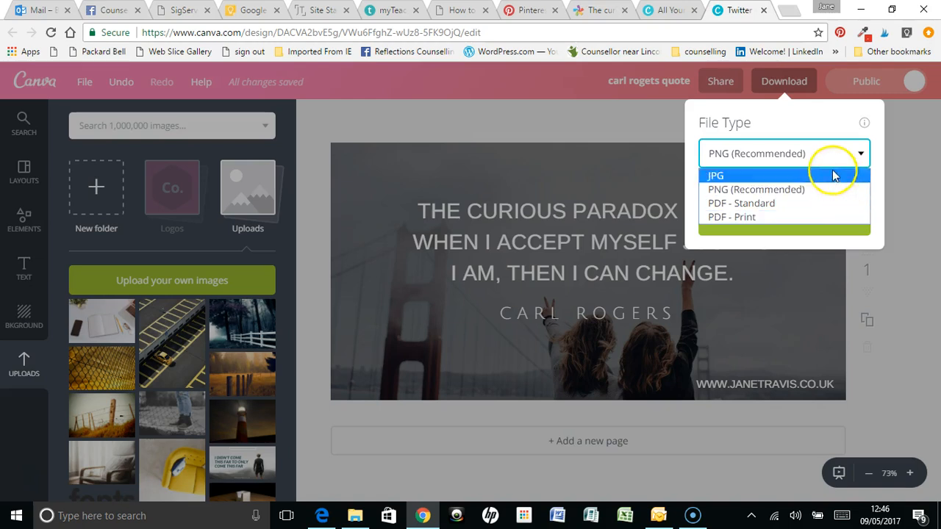
{"action": "left_click", "coordinate": [812, 189]}
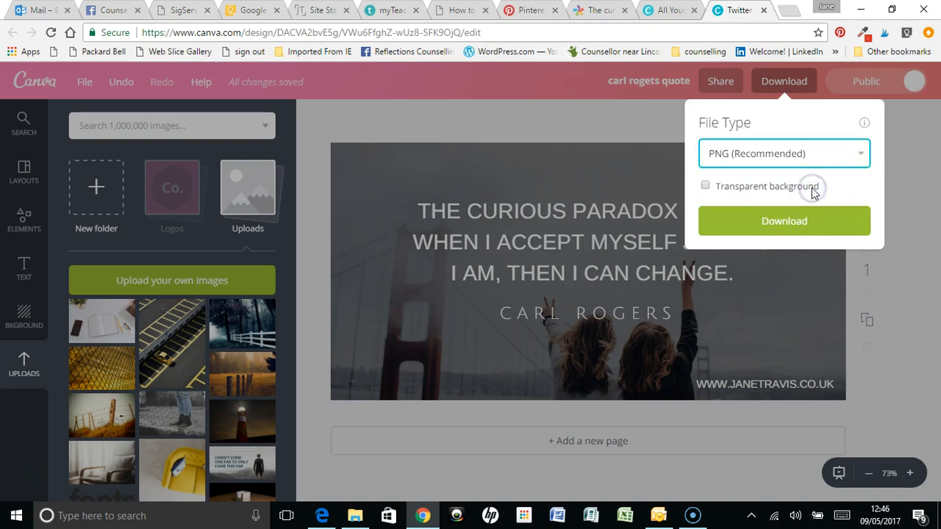
{"action": "left_click", "coordinate": [813, 228]}
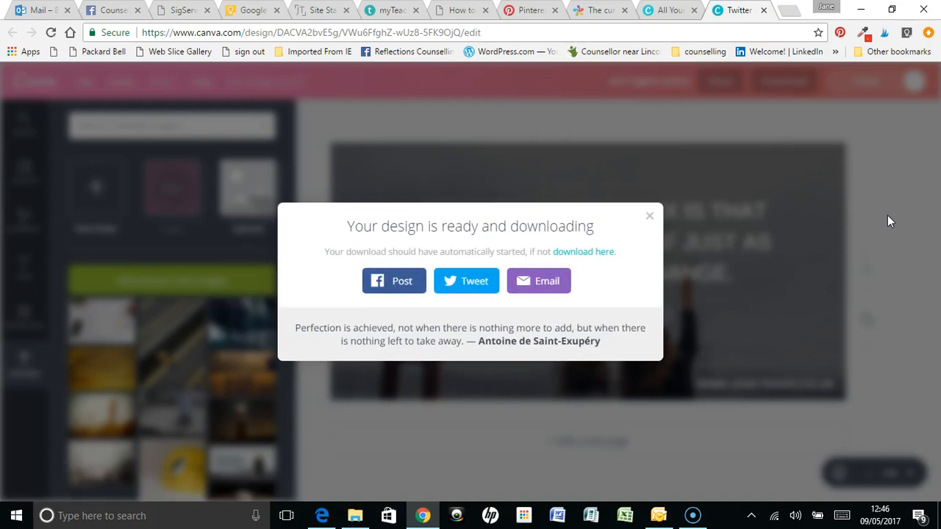
{"action": "left_click", "coordinate": [650, 218]}
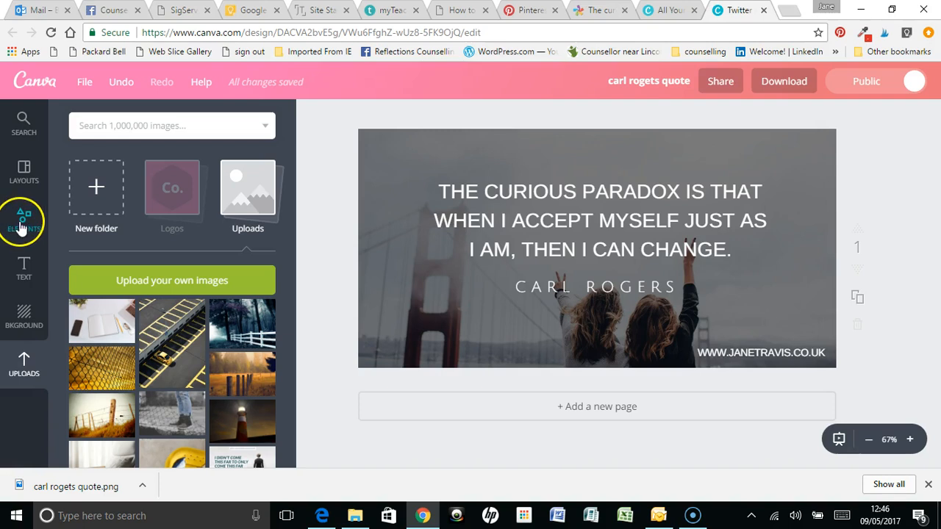
Browse the Canva layouts to examine the ready-made Twitter post designs, noting their photos, fonts and text arrangements
{"action": "left_click", "coordinate": [24, 175]}
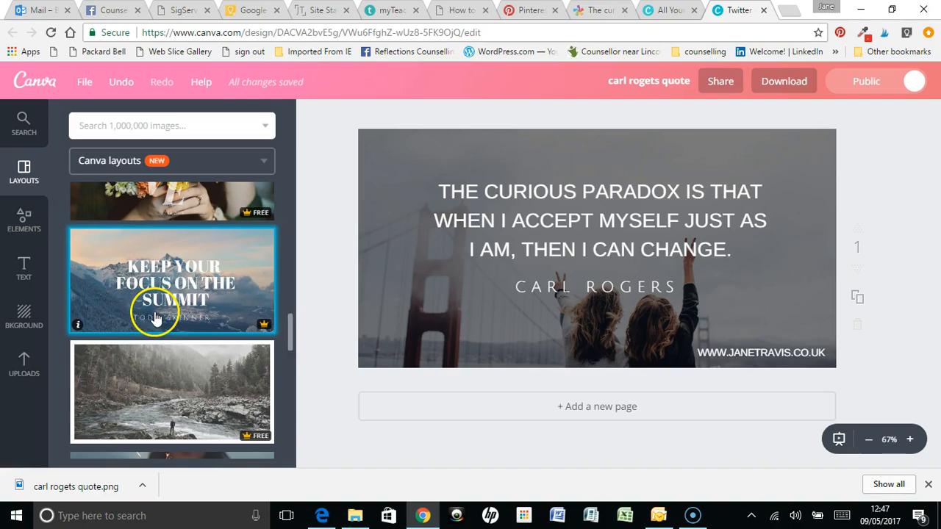
{"action": "scroll", "coordinate": [164, 301], "scroll_direction": "down", "scroll_amount": 3}
{"action": "scroll", "coordinate": [170, 307], "scroll_direction": "down", "scroll_amount": 7}
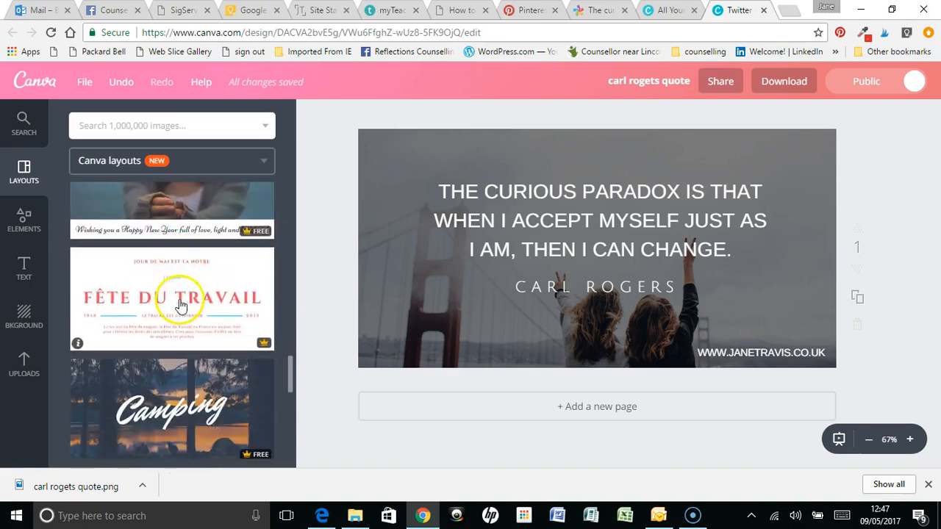
{"action": "scroll", "coordinate": [189, 310], "scroll_direction": "down", "scroll_amount": 4}
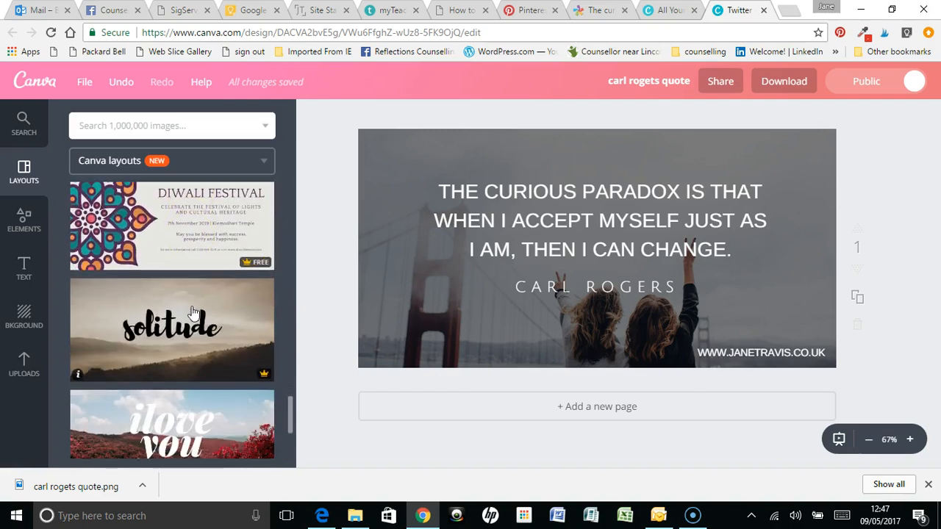
{"action": "scroll", "coordinate": [183, 301], "scroll_direction": "down", "scroll_amount": 7}
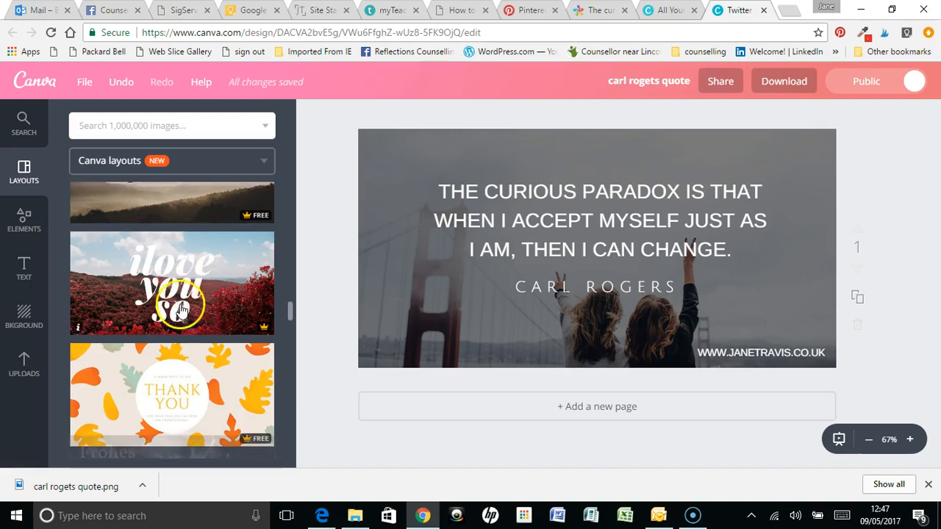
{"action": "scroll", "coordinate": [184, 302], "scroll_direction": "down", "scroll_amount": 7}
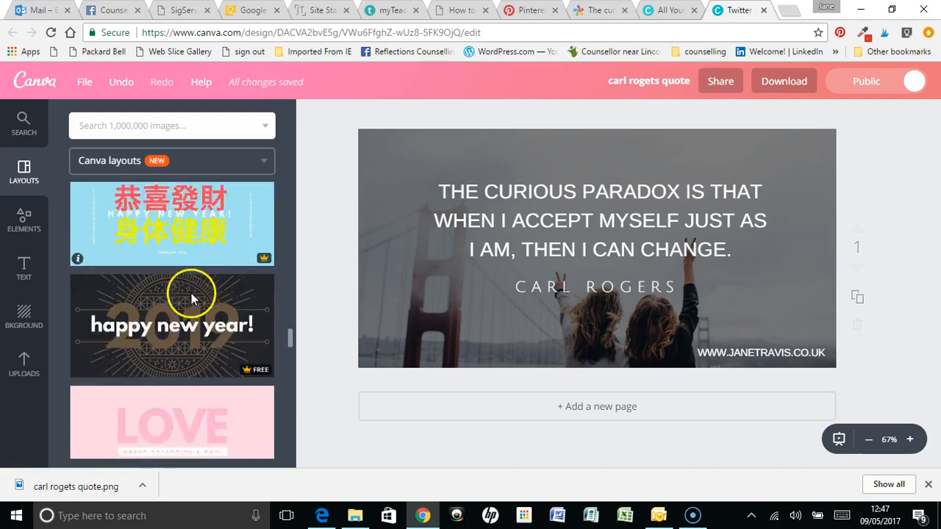
{"action": "scroll", "coordinate": [179, 307], "scroll_direction": "down", "scroll_amount": 3}
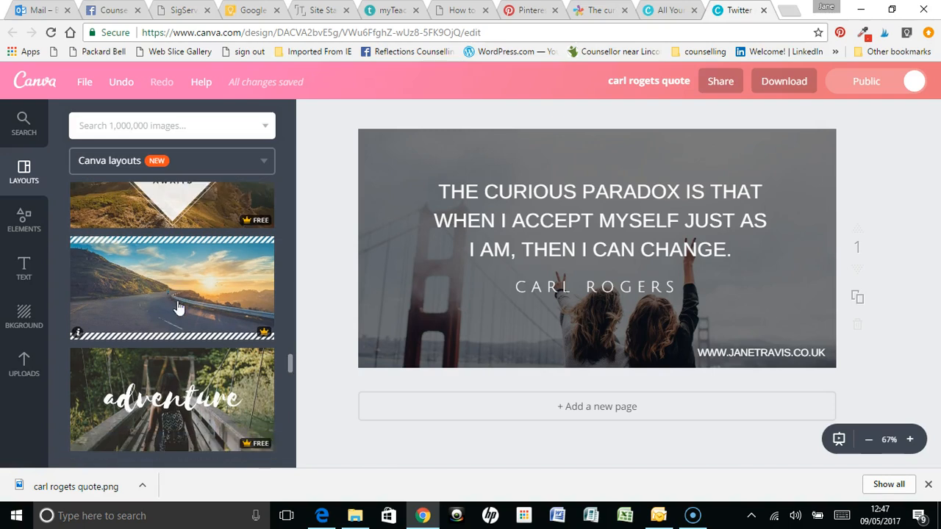
{"action": "scroll", "coordinate": [176, 294], "scroll_direction": "down", "scroll_amount": 3}
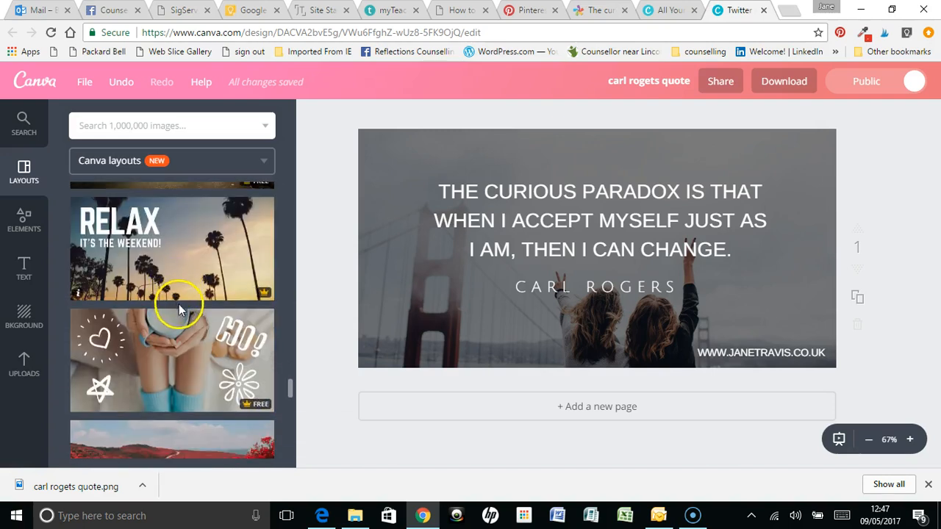
{"action": "scroll", "coordinate": [184, 303], "scroll_direction": "down", "scroll_amount": 2}
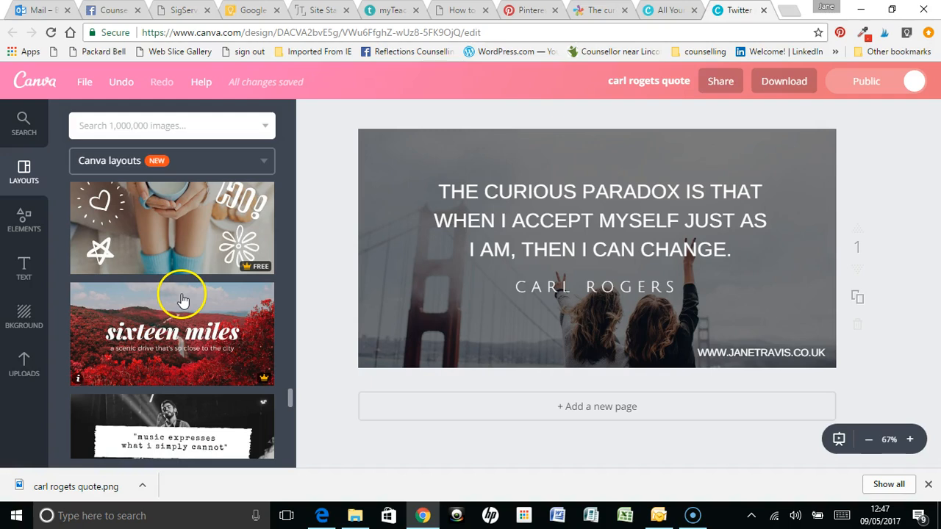
{"action": "scroll", "coordinate": [171, 293], "scroll_direction": "down", "scroll_amount": 2}
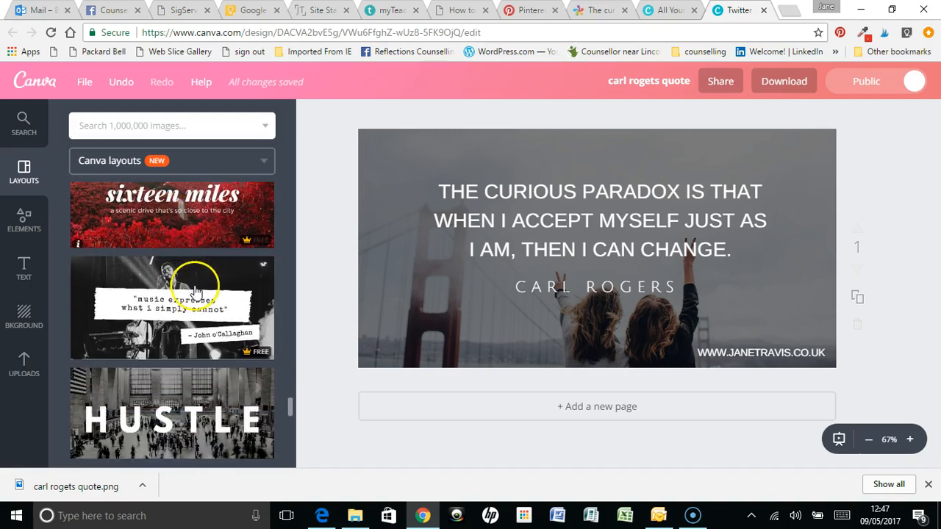
{"action": "scroll", "coordinate": [173, 272], "scroll_direction": "down", "scroll_amount": 3}
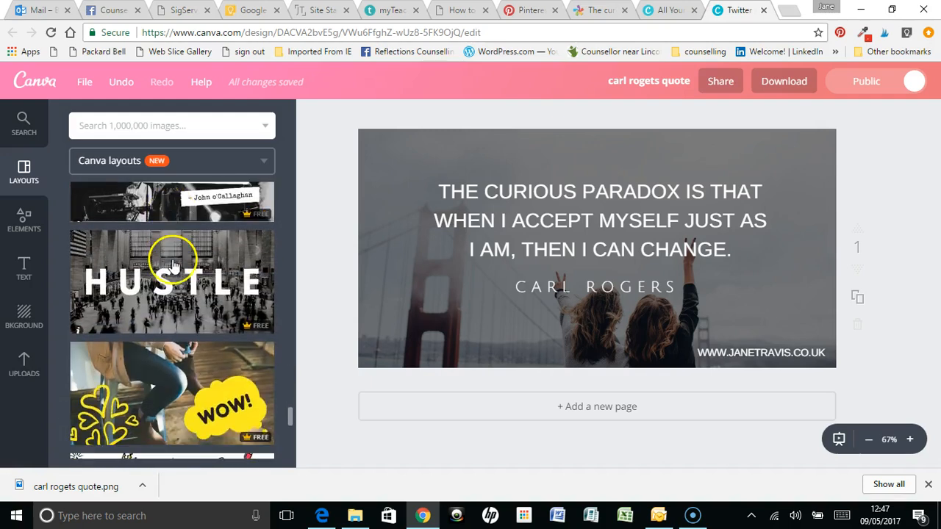